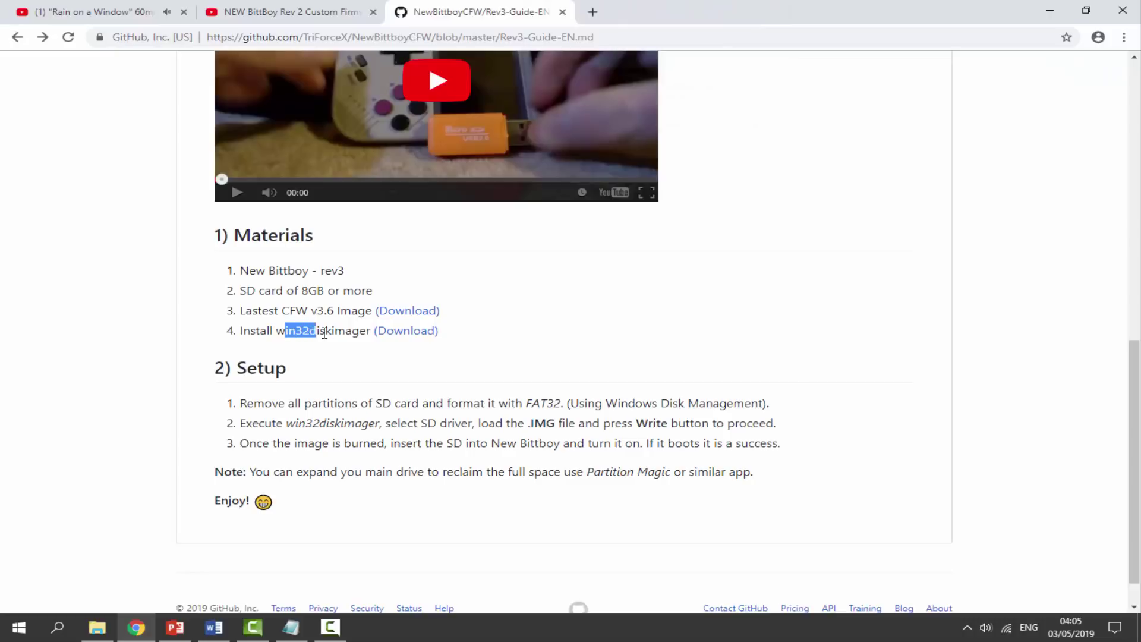
Step: Download the Win32 Disk Imager installer through the guide's win32diskimager link and close the SourceForge page
{"action": "left_click", "coordinate": [339, 333]}
{"action": "middle_click", "coordinate": [394, 332]}
{"action": "left_click", "coordinate": [705, 13]}
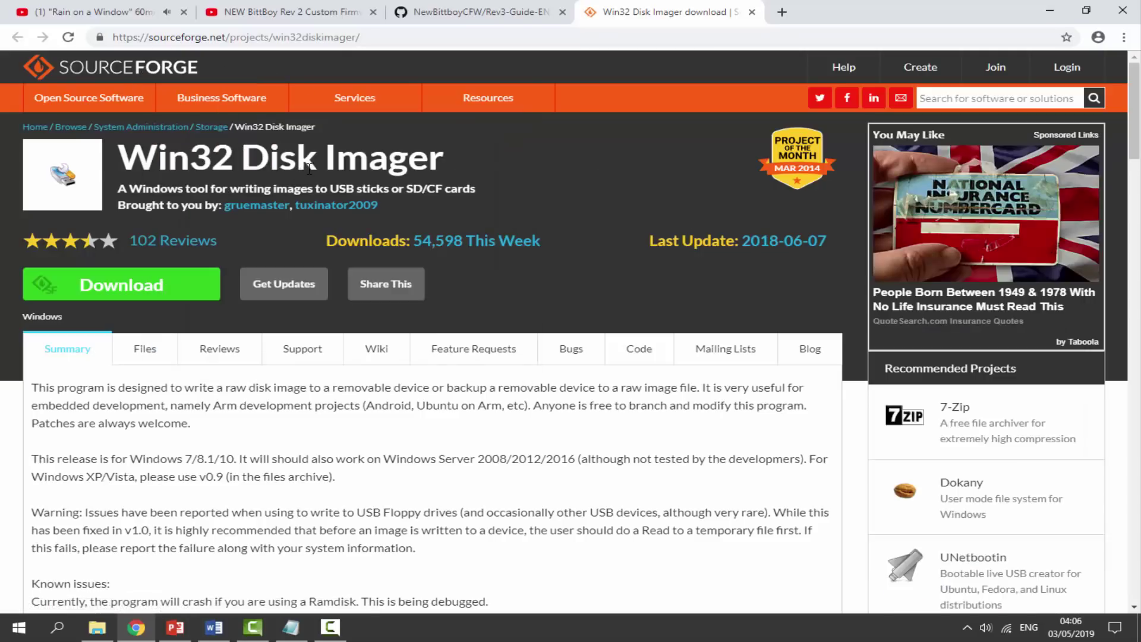
{"action": "left_click", "coordinate": [148, 286]}
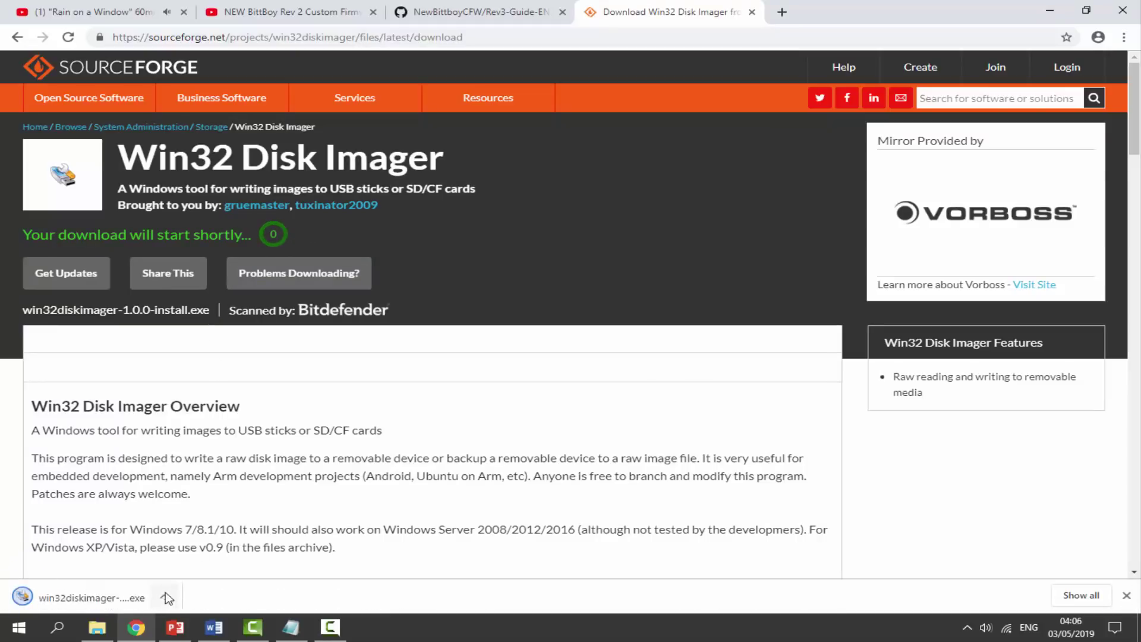
{"action": "left_click", "coordinate": [1126, 596]}
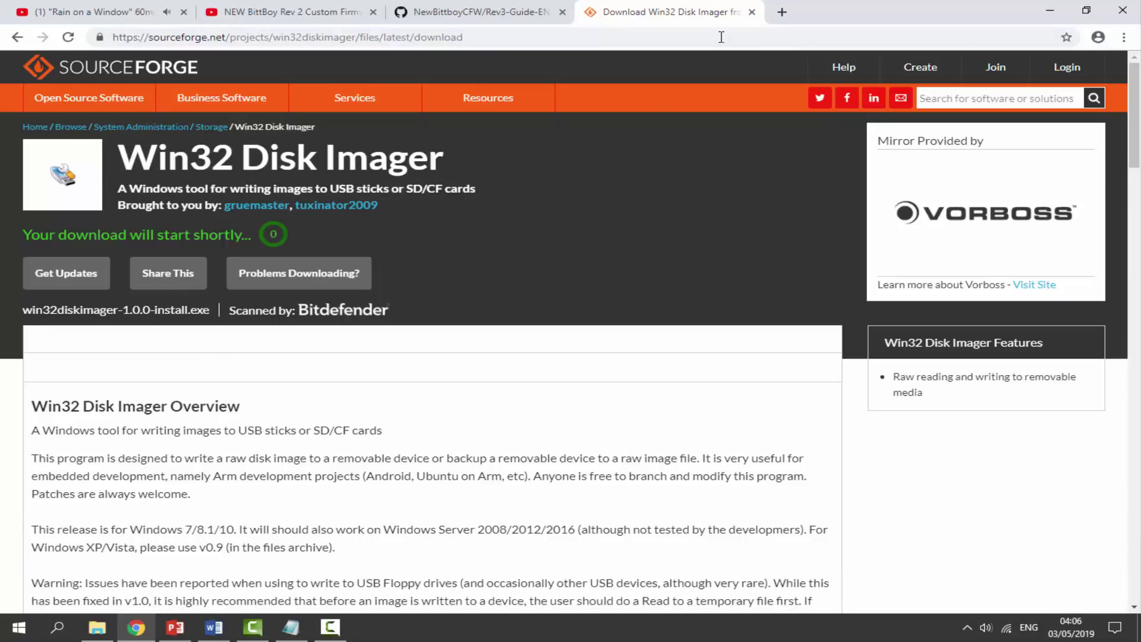
{"action": "left_click", "coordinate": [752, 12]}
{"action": "scroll", "coordinate": [451, 250], "scroll_direction": "down", "scroll_amount": 1}
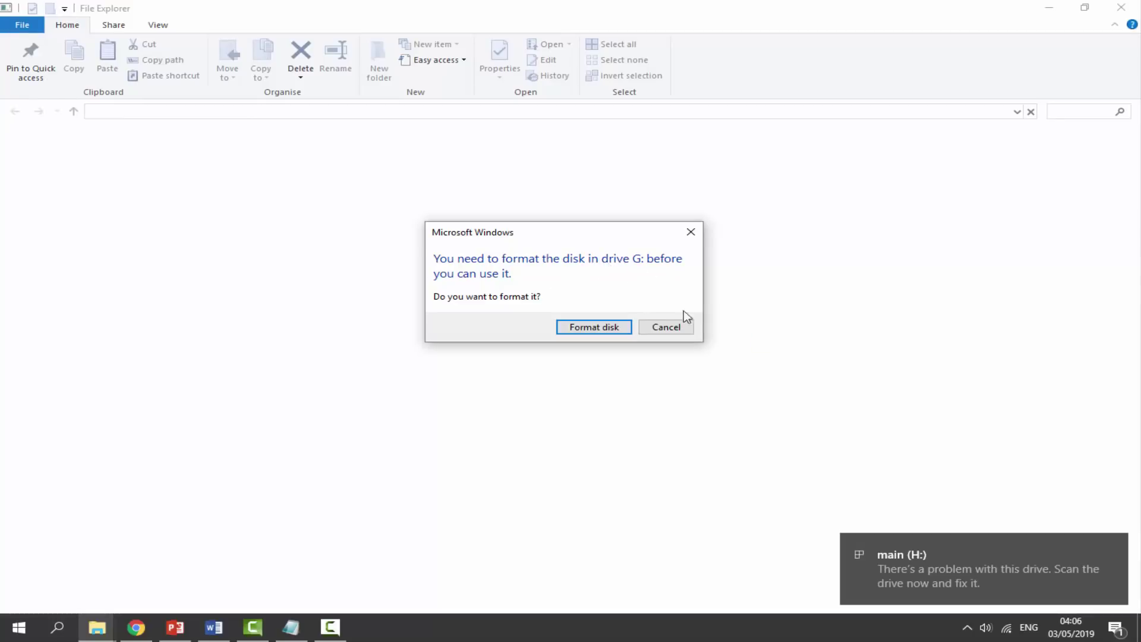
Step: Dismiss the main (H:) drive notification and decline the prompts to format drives G: and F:
{"action": "left_click", "coordinate": [1120, 542]}
{"action": "left_click", "coordinate": [644, 327]}
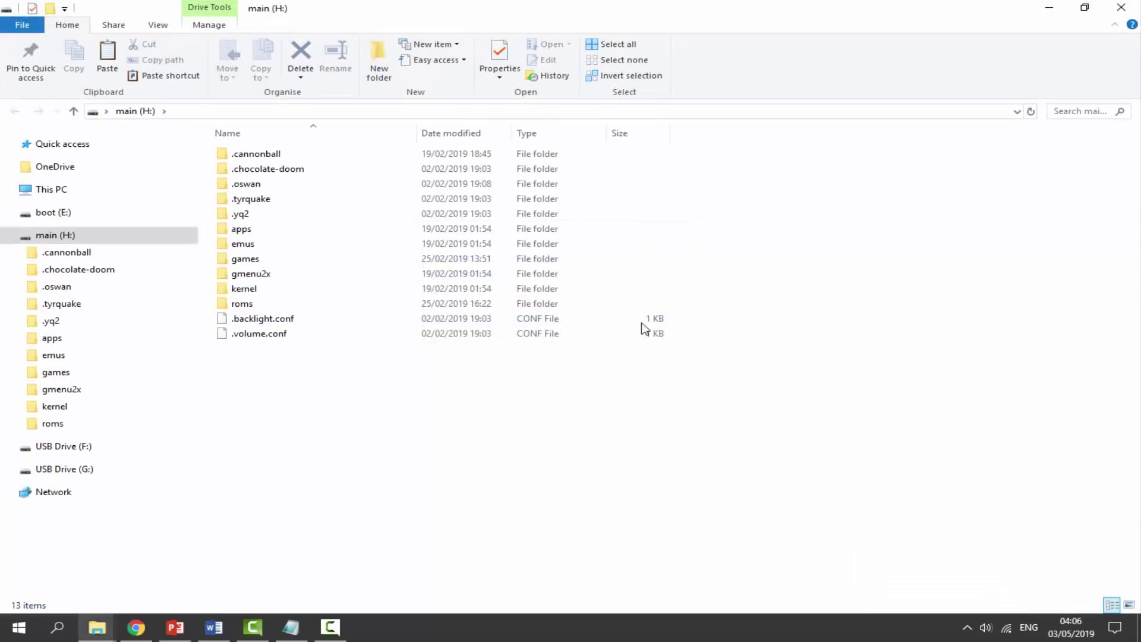
{"action": "left_click", "coordinate": [97, 627]}
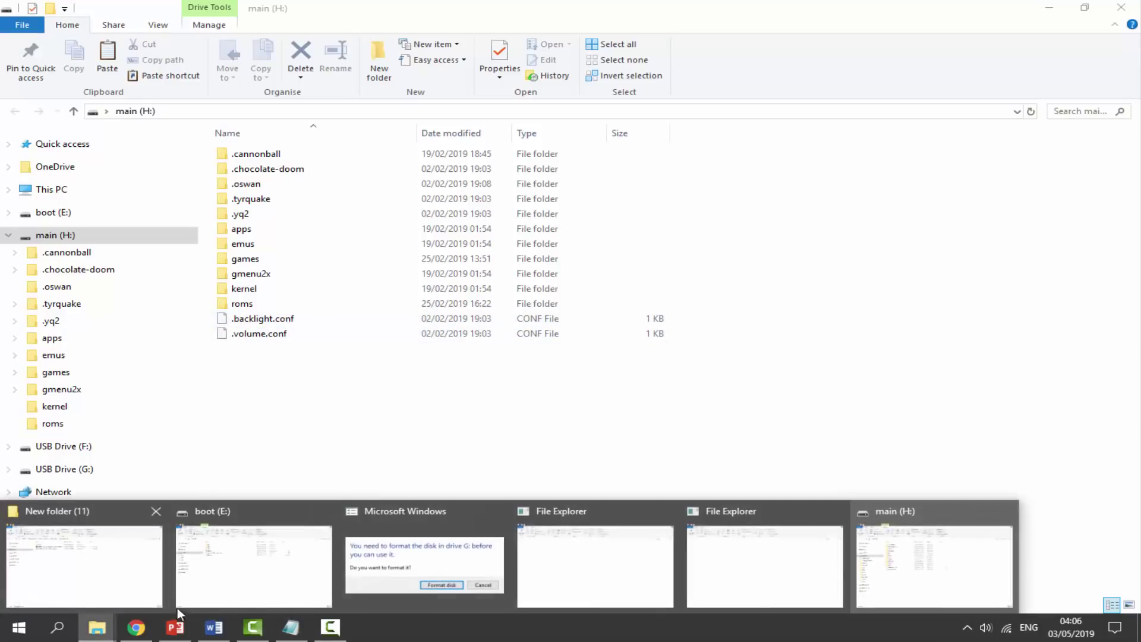
{"action": "left_click", "coordinate": [448, 580]}
{"action": "left_click", "coordinate": [666, 327]}
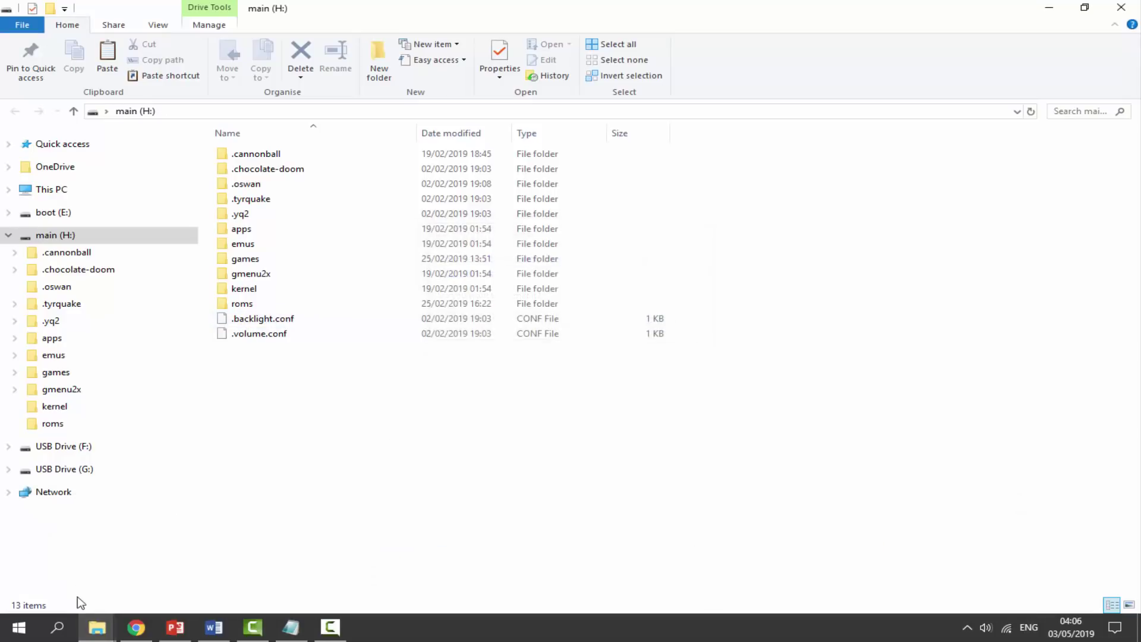
{"action": "left_click", "coordinate": [97, 627]}
{"action": "left_click", "coordinate": [440, 520]}
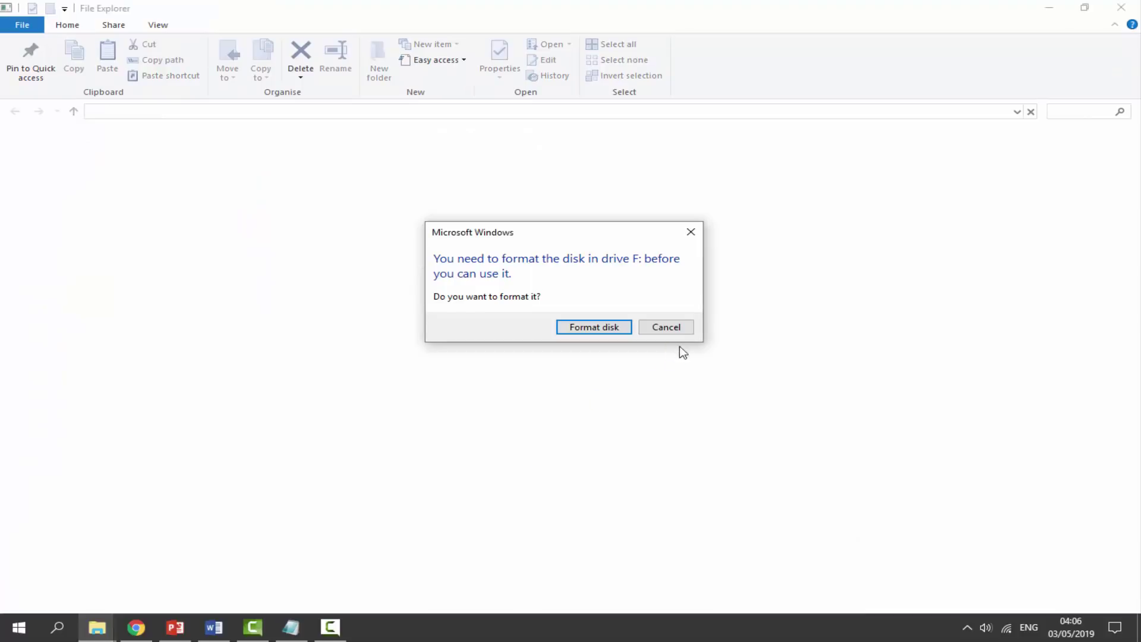
{"action": "left_click", "coordinate": [666, 327]}
{"action": "left_click", "coordinate": [737, 334]}
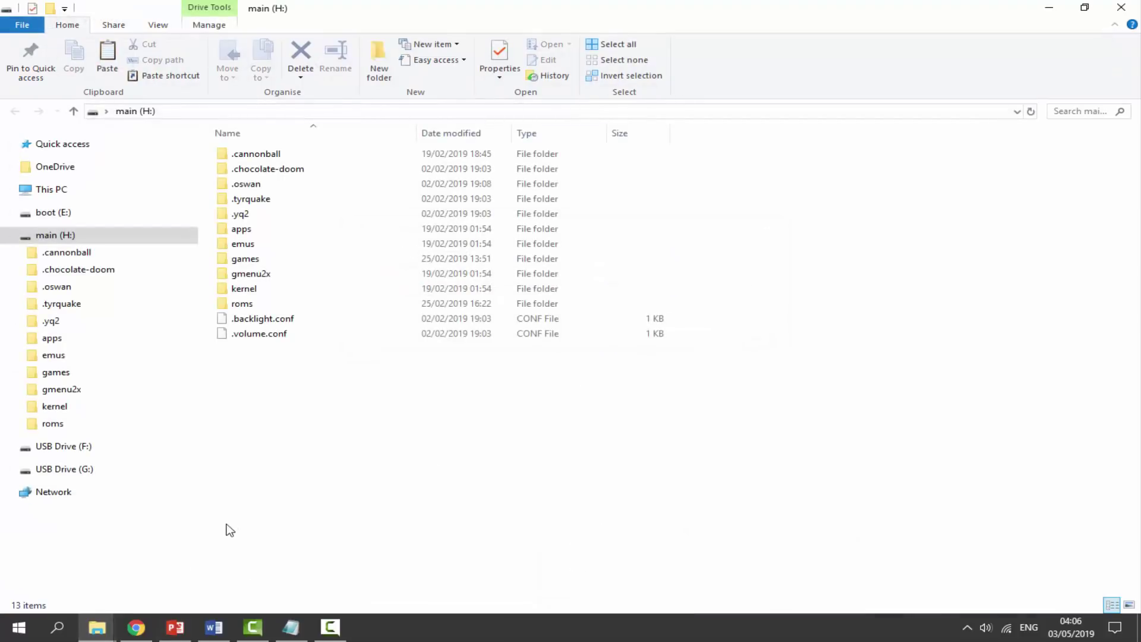
Step: Decline the remaining prompt to format drive G: and close the extra File Explorer window
{"action": "mouse_move", "coordinate": [97, 628]}
{"action": "left_click", "coordinate": [377, 509]}
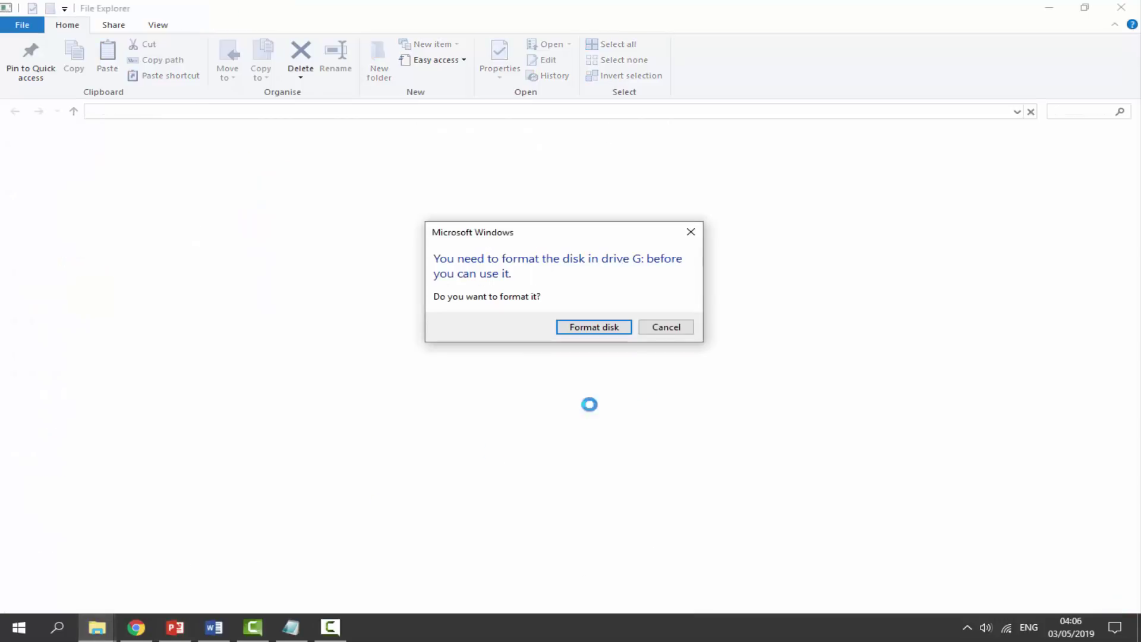
{"action": "left_click", "coordinate": [677, 327]}
{"action": "left_click", "coordinate": [746, 337]}
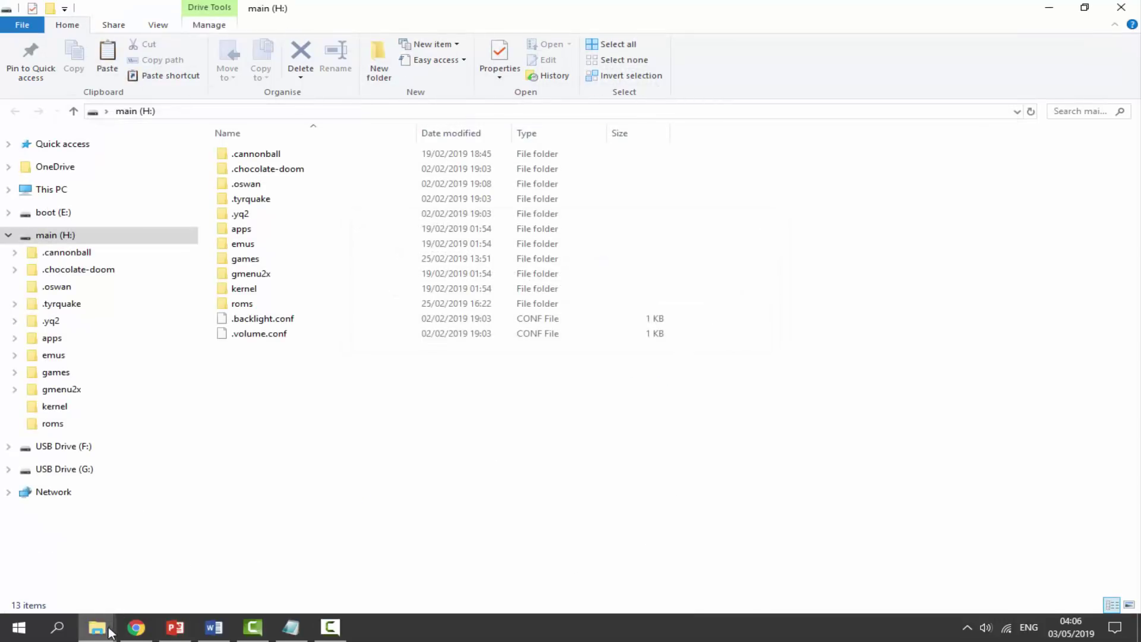
{"action": "mouse_move", "coordinate": [109, 631]}
{"action": "left_click", "coordinate": [262, 535]}
{"action": "left_click", "coordinate": [1121, 8]}
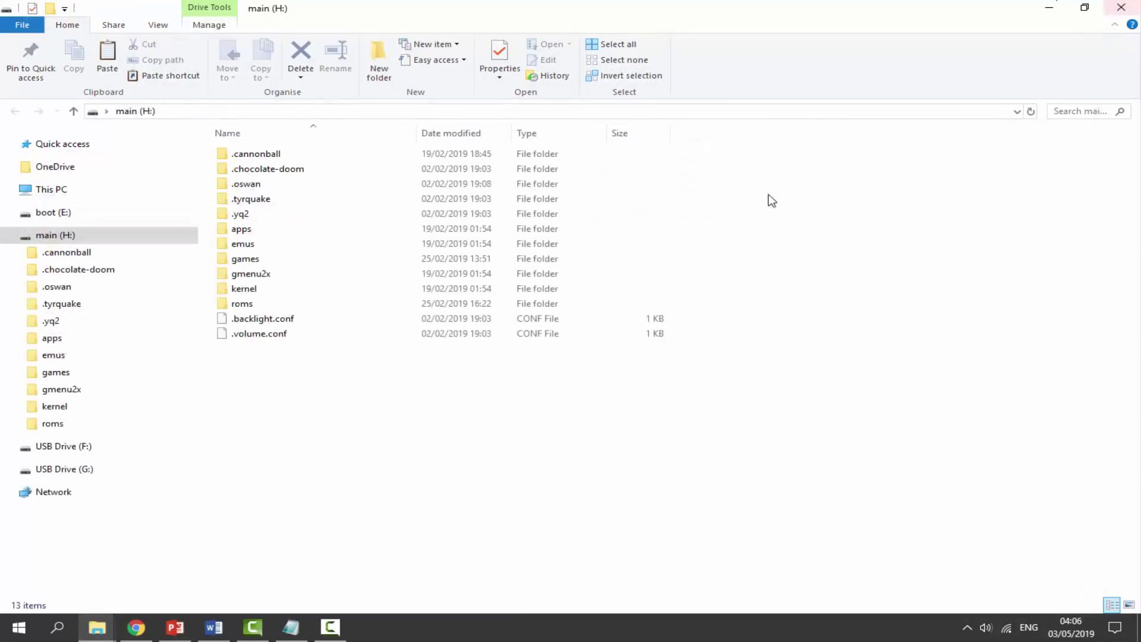
Step: Collapse the main (H:) folder tree and inspect the gbc and gb folders on the boot (E:) drive
{"action": "left_click", "coordinate": [8, 236]}
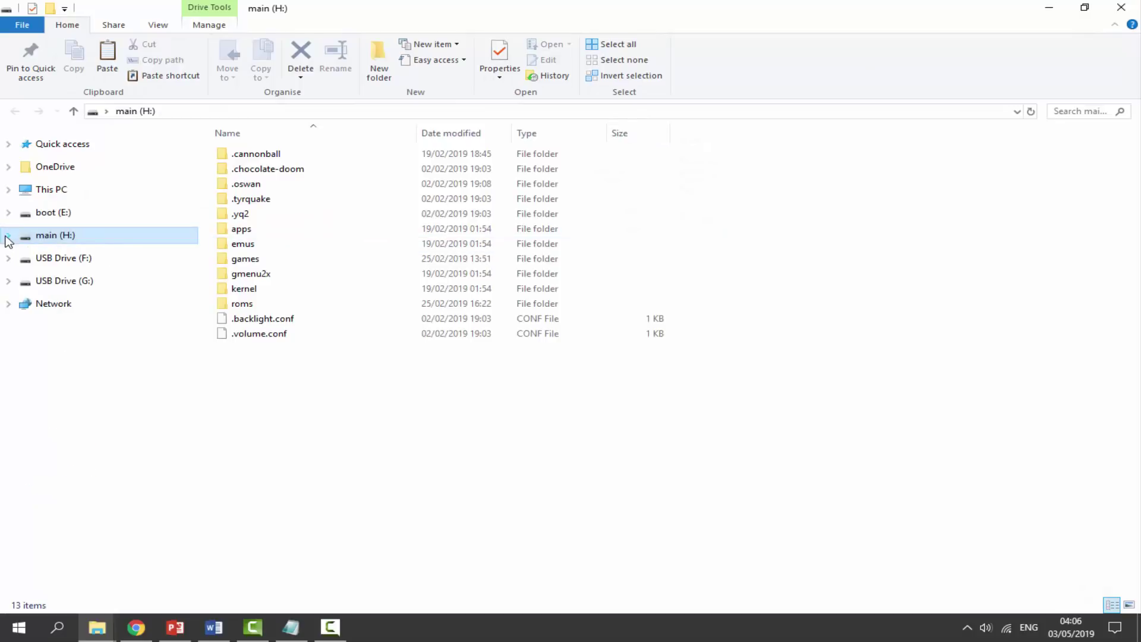
{"action": "left_click", "coordinate": [59, 214]}
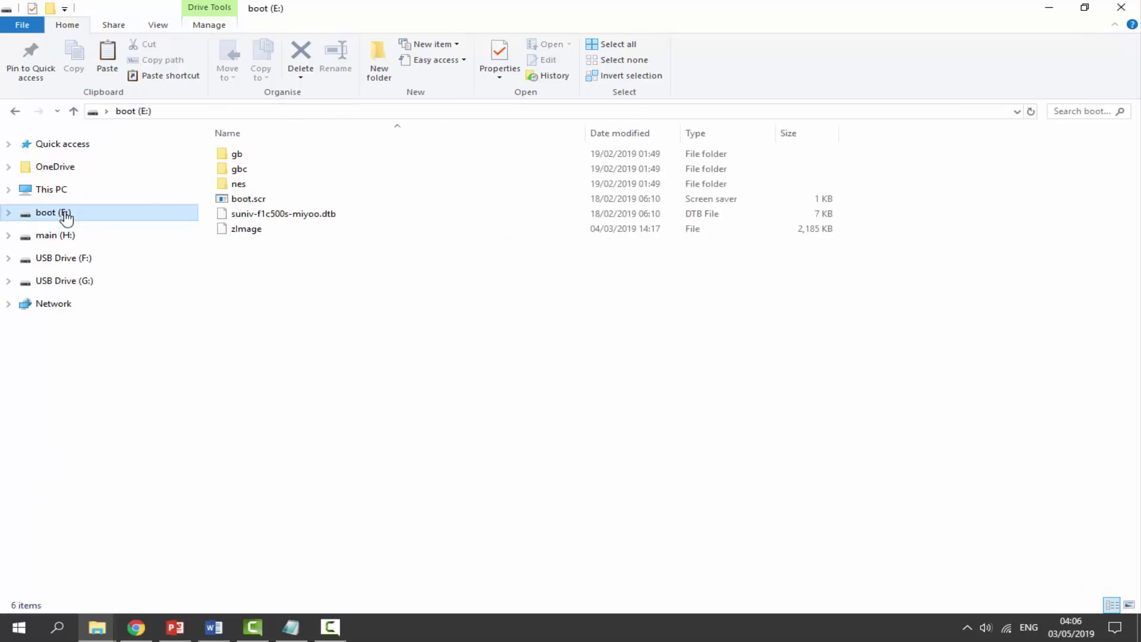
{"action": "double_click", "coordinate": [245, 171]}
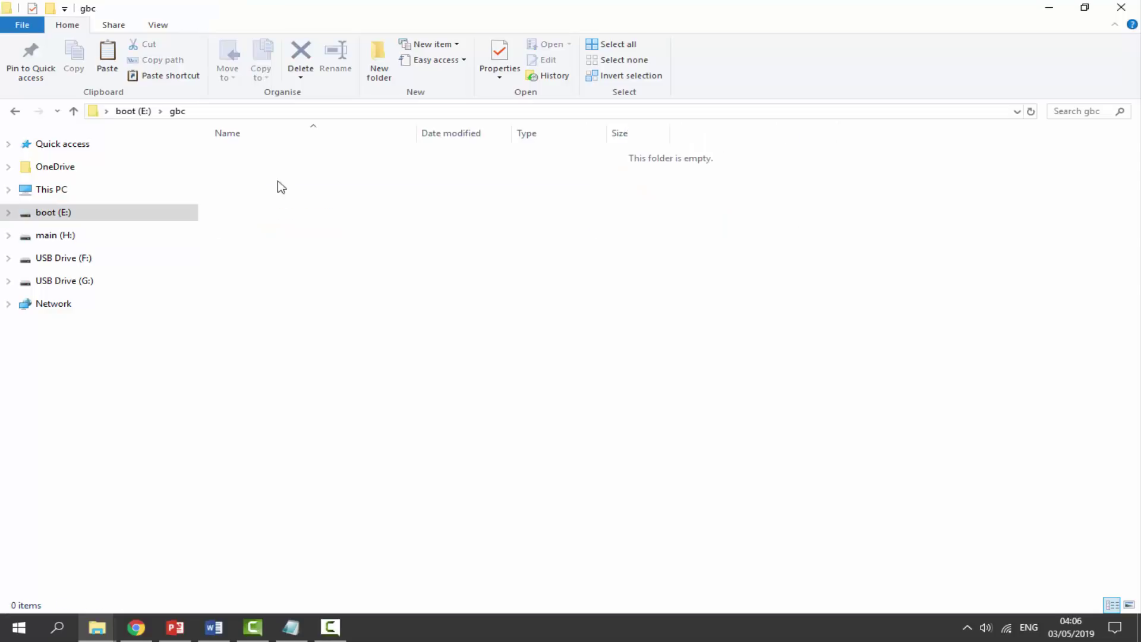
{"action": "left_click", "coordinate": [12, 112]}
{"action": "double_click", "coordinate": [253, 156]}
{"action": "left_click", "coordinate": [15, 112]}
Step: Inspect the roms folder on the main (H:) drive and compare the contents of the boot (E:) and main (H:) drives
{"action": "left_click", "coordinate": [69, 233]}
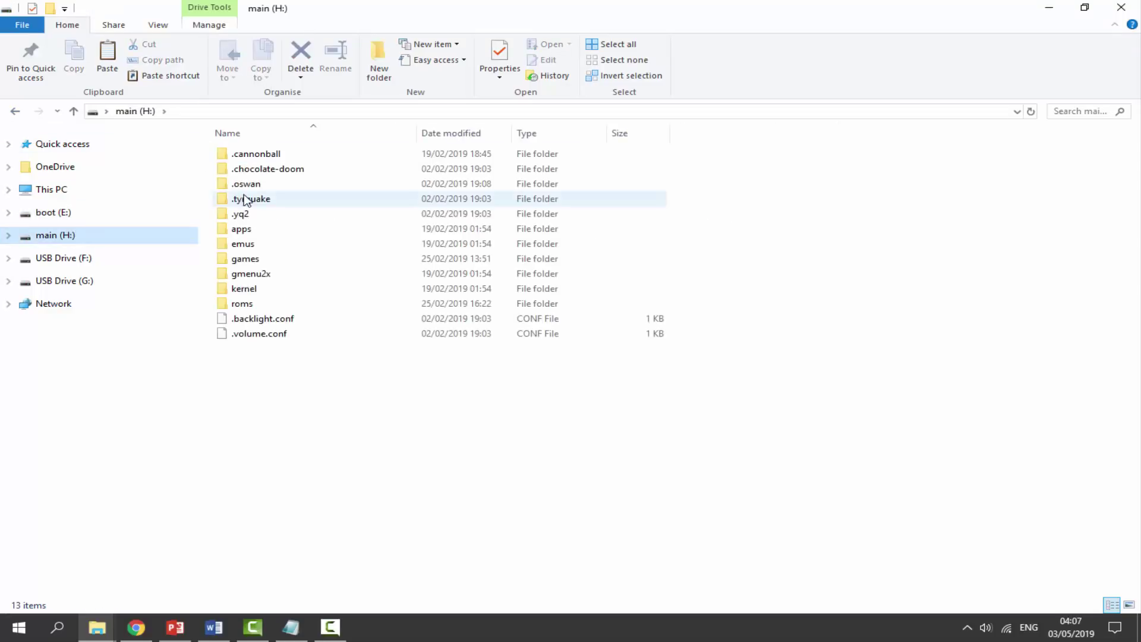
{"action": "left_click", "coordinate": [296, 304]}
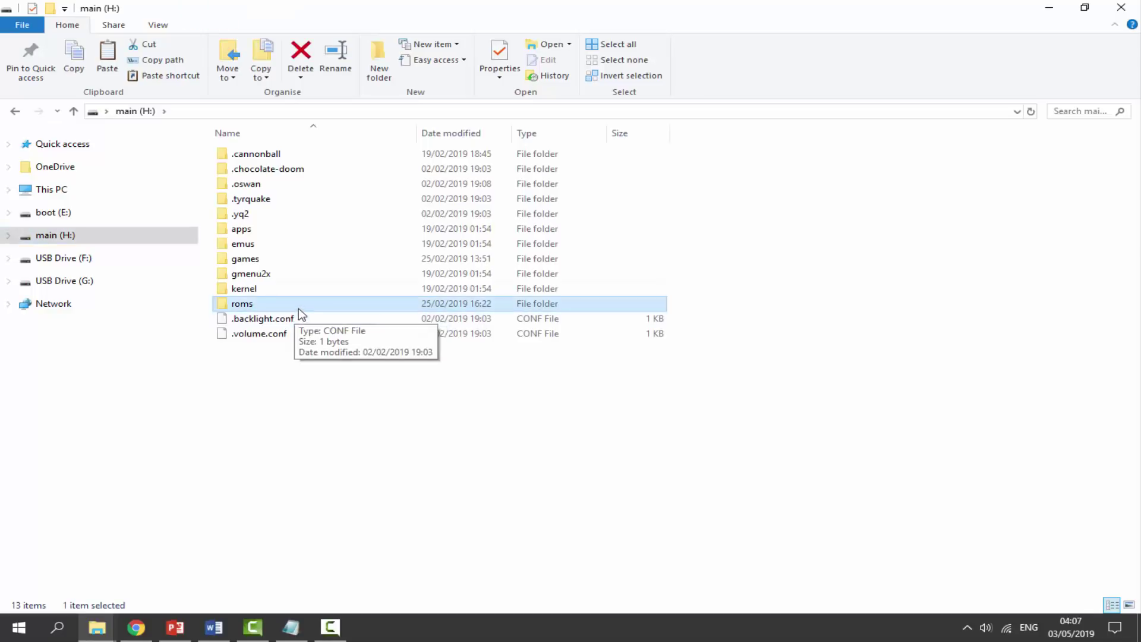
{"action": "double_click", "coordinate": [303, 309]}
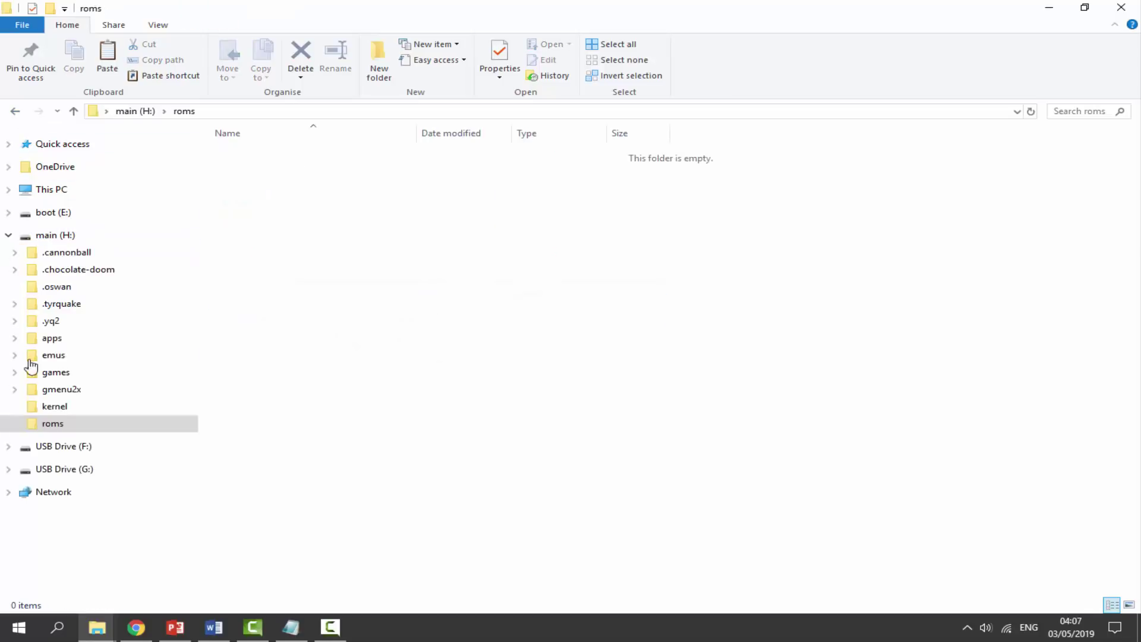
{"action": "left_click", "coordinate": [9, 236]}
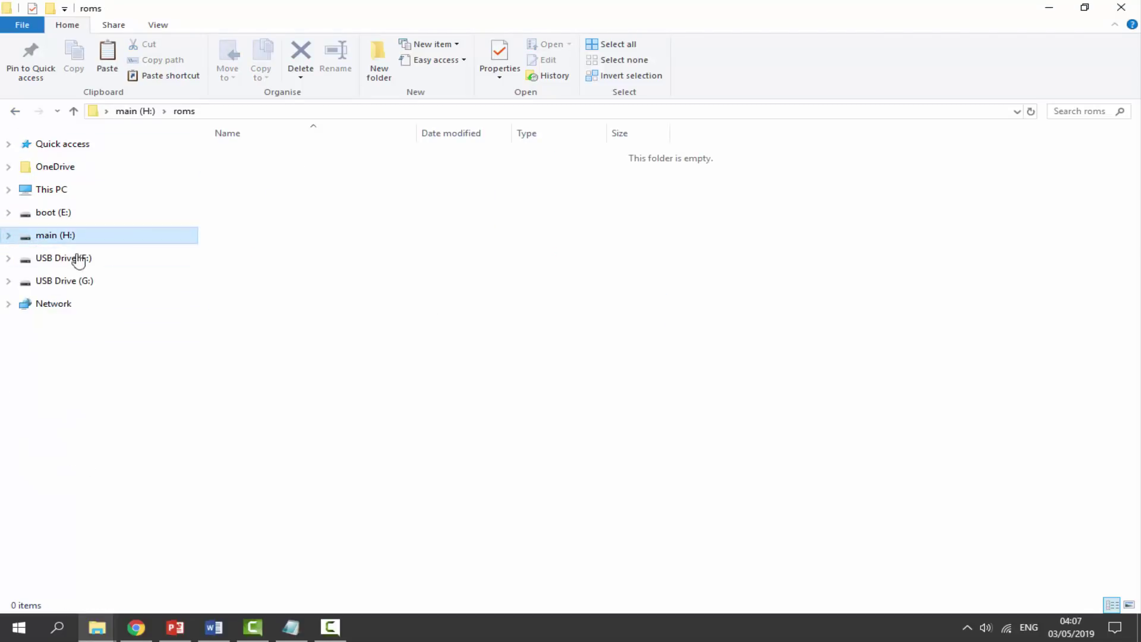
{"action": "left_click", "coordinate": [60, 218]}
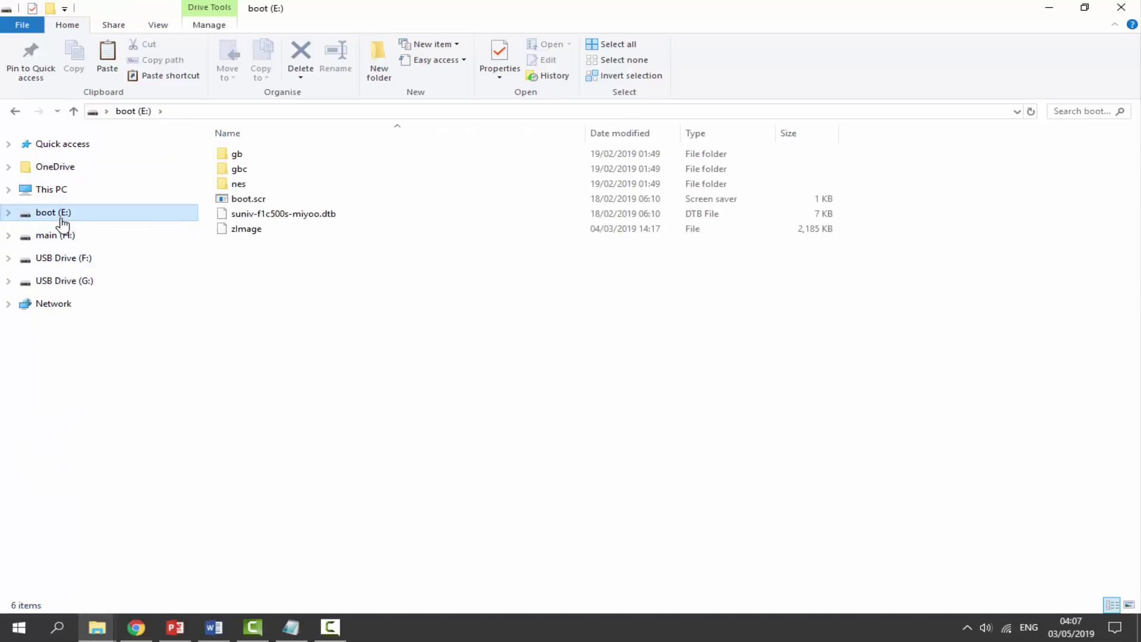
{"action": "left_click", "coordinate": [71, 235]}
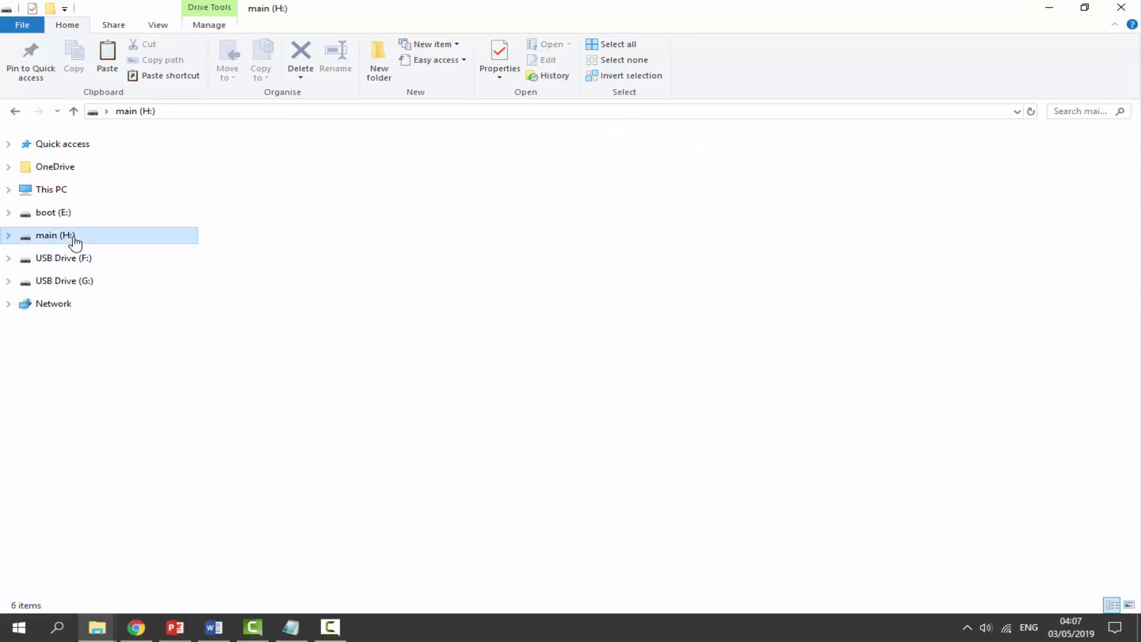
{"action": "left_click", "coordinate": [89, 217]}
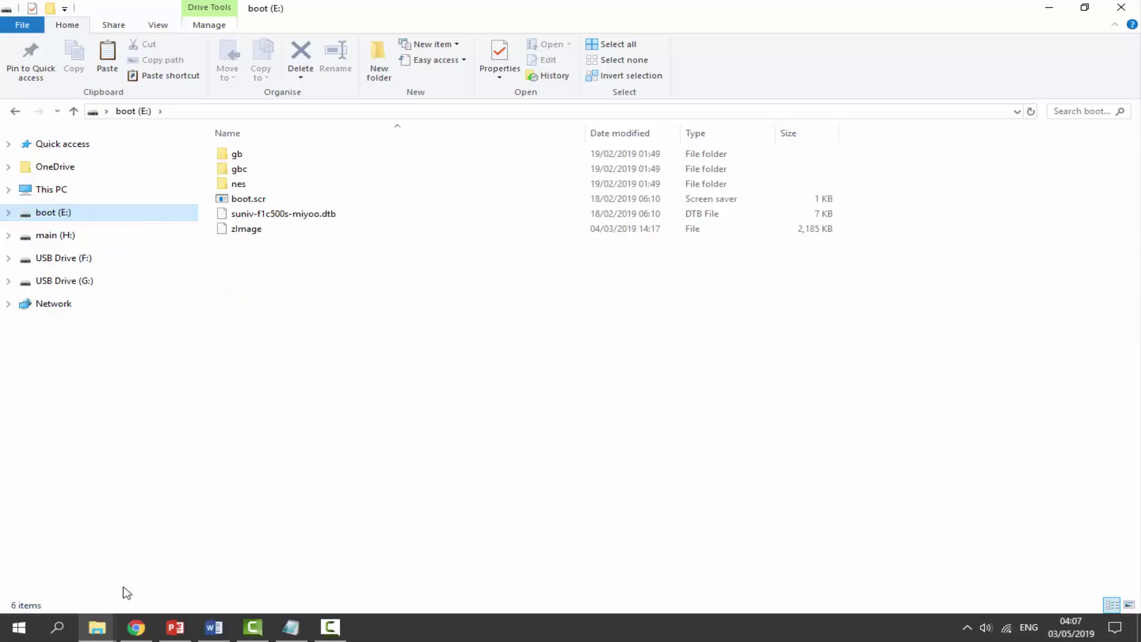
Step: Search Windows for "hard", open the tool for creating and formatting hard disk partitions, and select the removable Disk 1
{"action": "left_click", "coordinate": [59, 629]}
{"action": "type", "text": "hard"}
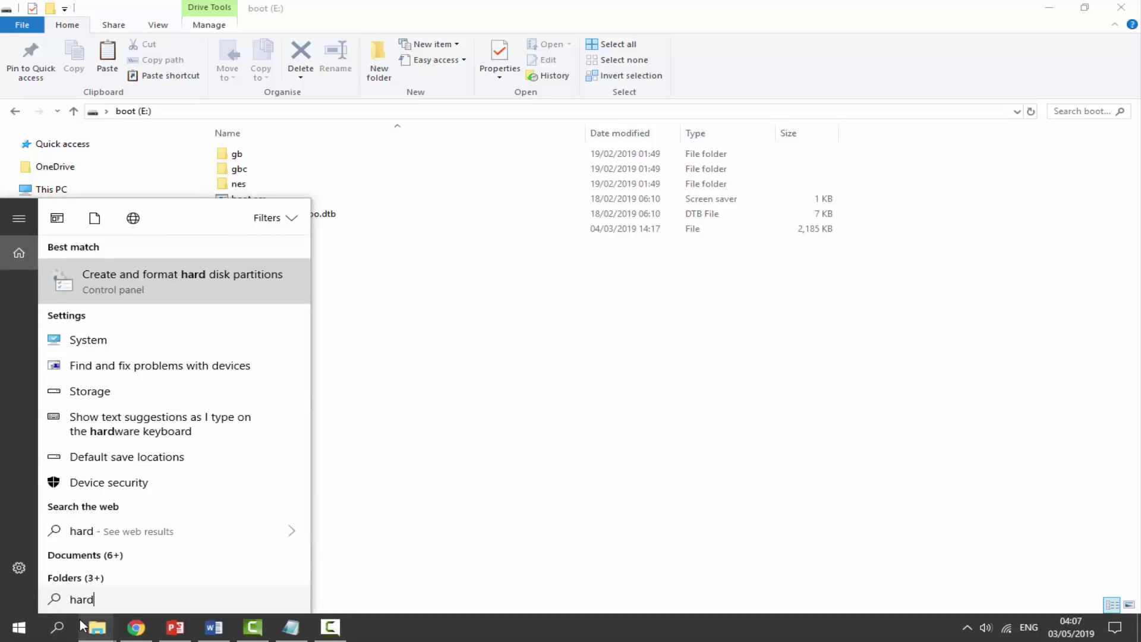
{"action": "left_click", "coordinate": [146, 287]}
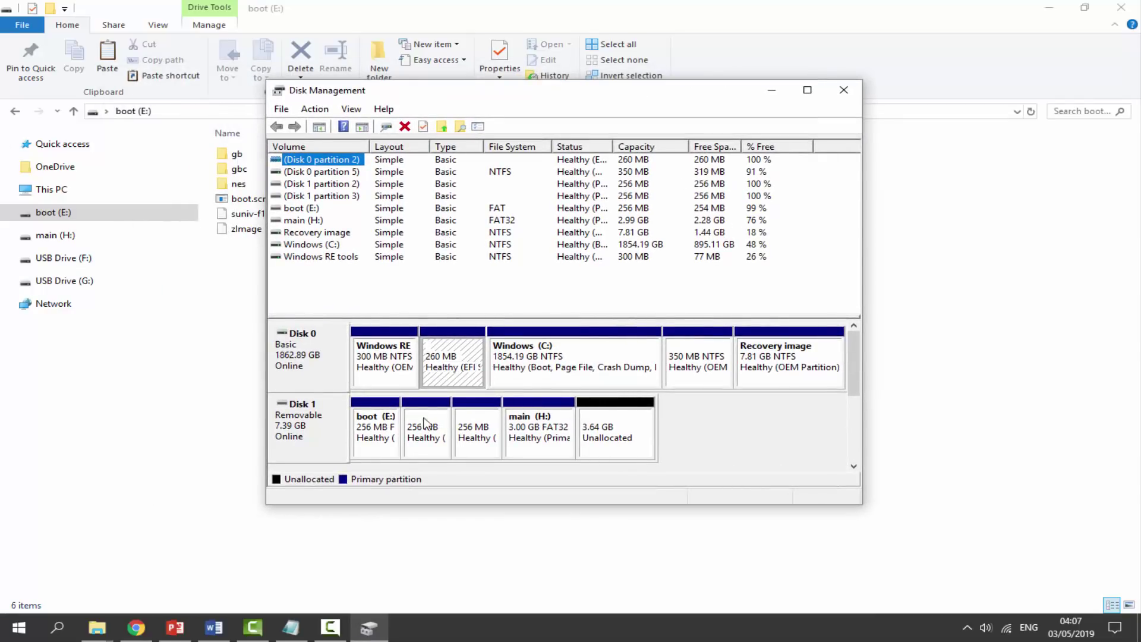
{"action": "left_click", "coordinate": [325, 430]}
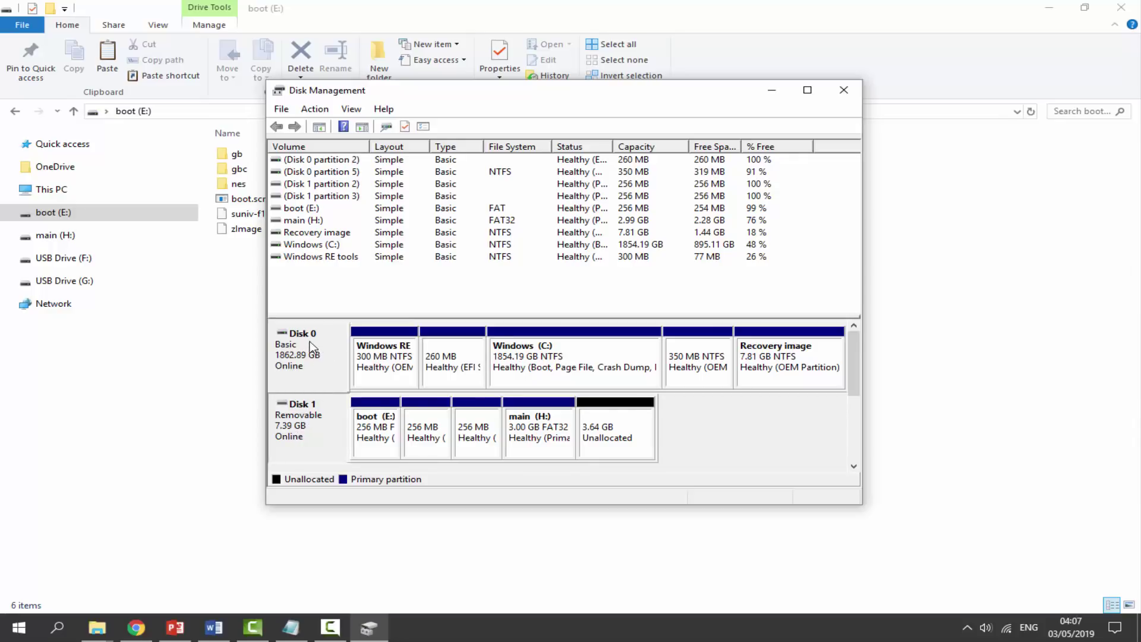
Step: Delete the 256 MB boot (E:) volume from Disk 1
{"action": "left_click", "coordinate": [364, 427]}
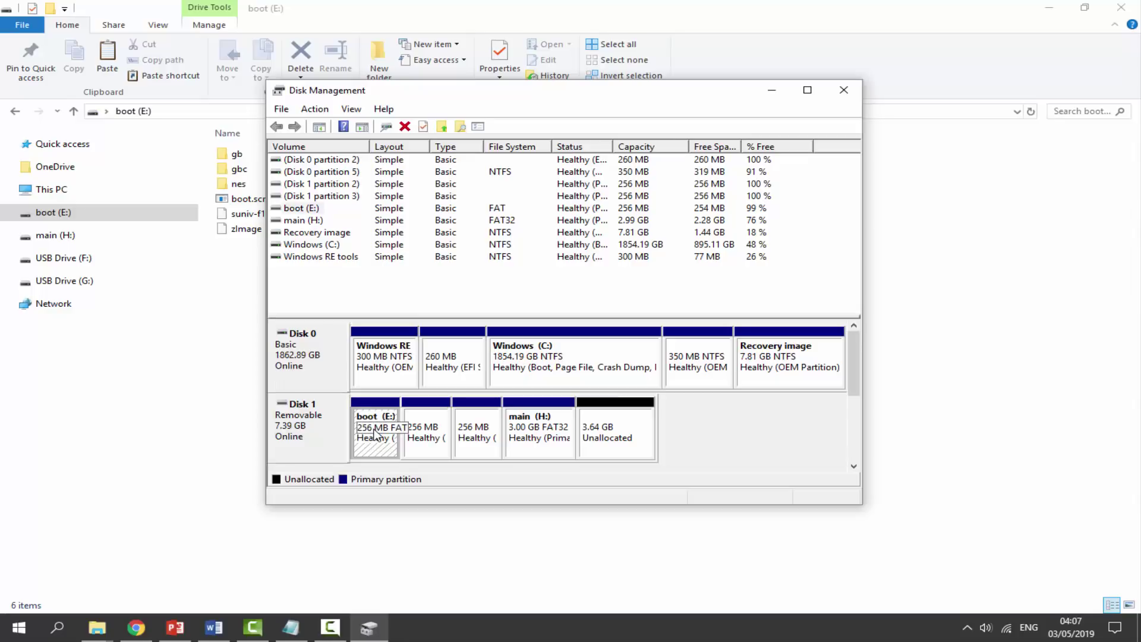
{"action": "right_click", "coordinate": [375, 433]}
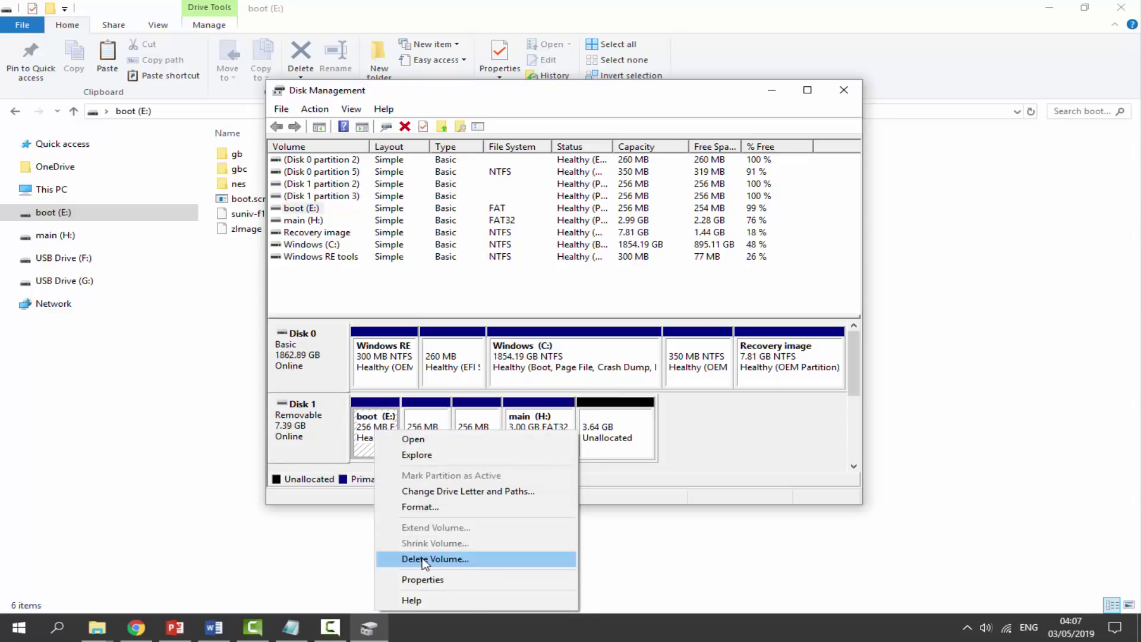
{"action": "left_click", "coordinate": [457, 558]}
{"action": "left_click", "coordinate": [633, 364]}
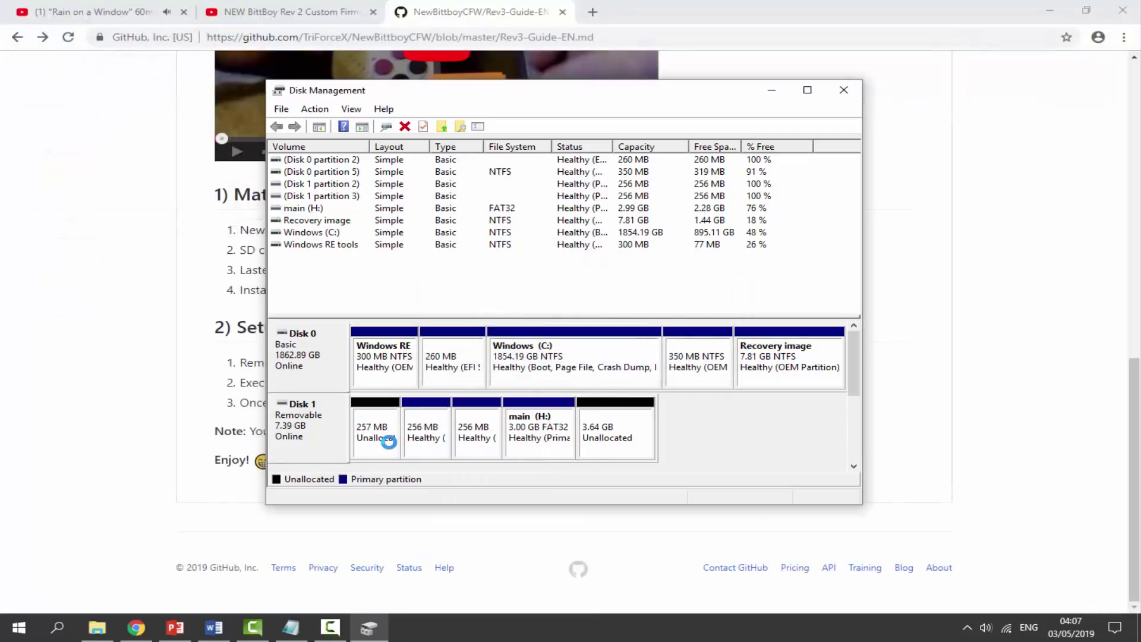
Step: Delete the first unnamed 256 MB partition beside the unallocated space on Disk 1
{"action": "left_click", "coordinate": [425, 429]}
{"action": "right_click", "coordinate": [425, 429]}
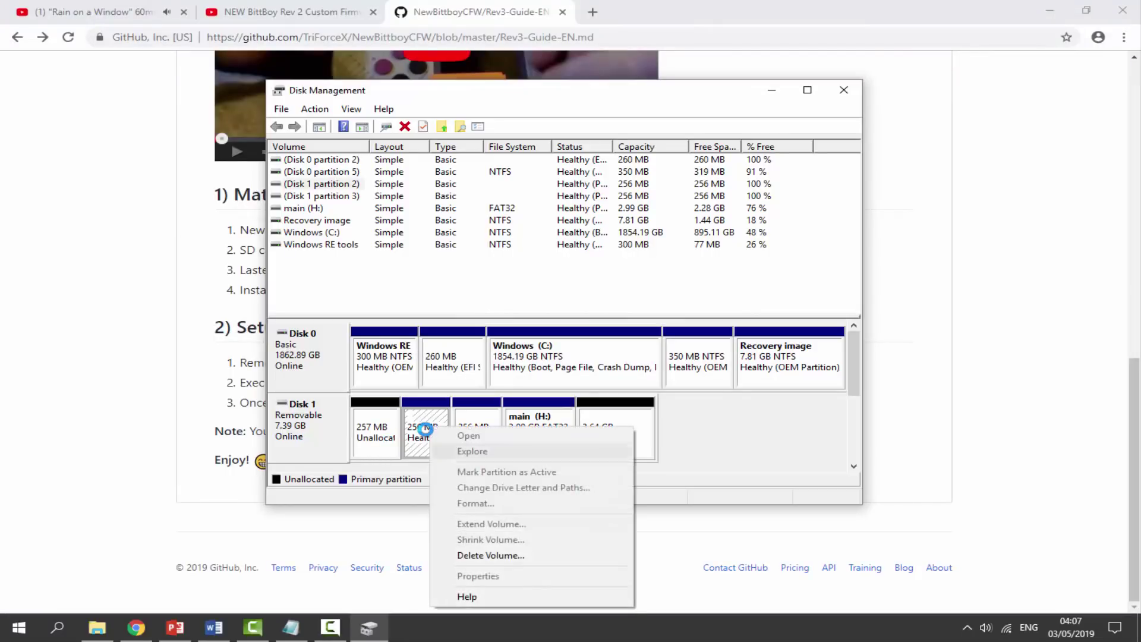
{"action": "key", "text": "Up"}
{"action": "key", "text": "Up"}
{"action": "key", "text": "Up"}
{"action": "key", "text": "Return"}
{"action": "key", "text": "Return"}
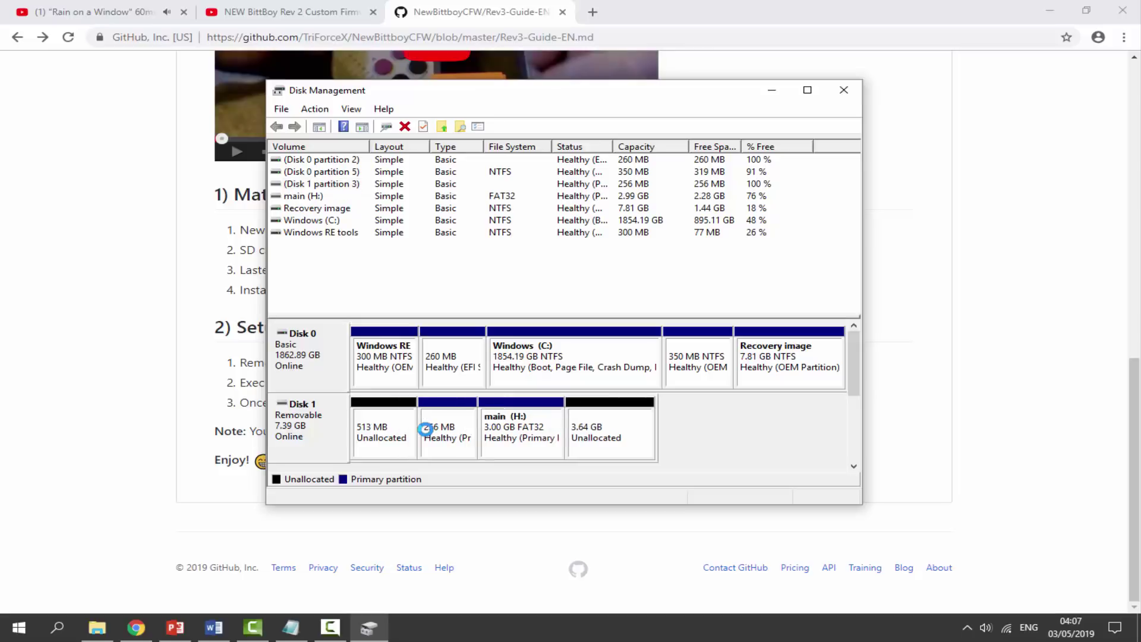
Step: Delete the remaining 256 MB partition and the main (H:) volume so all of Disk 1 is unallocated
{"action": "right_click", "coordinate": [425, 429]}
{"action": "key", "text": "Up"}
{"action": "key", "text": "Up"}
{"action": "key", "text": "Up"}
{"action": "key", "text": "Return"}
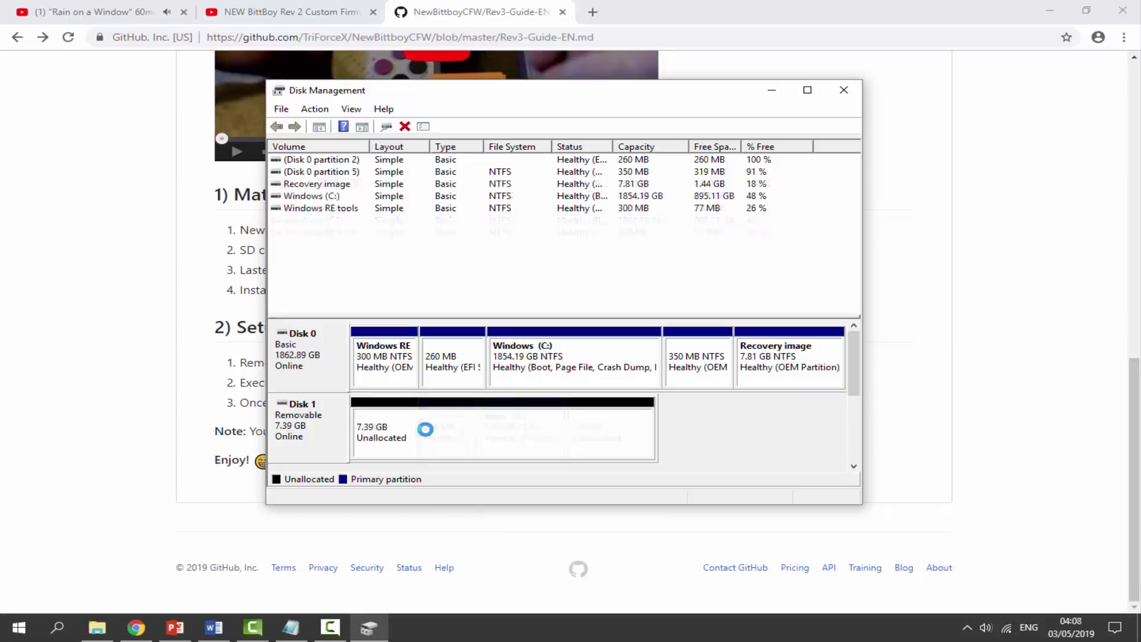
Step: Start a new simple volume in Disk 1's unallocated space, using the full 7563 MB and drive letter E
{"action": "left_click", "coordinate": [425, 430]}
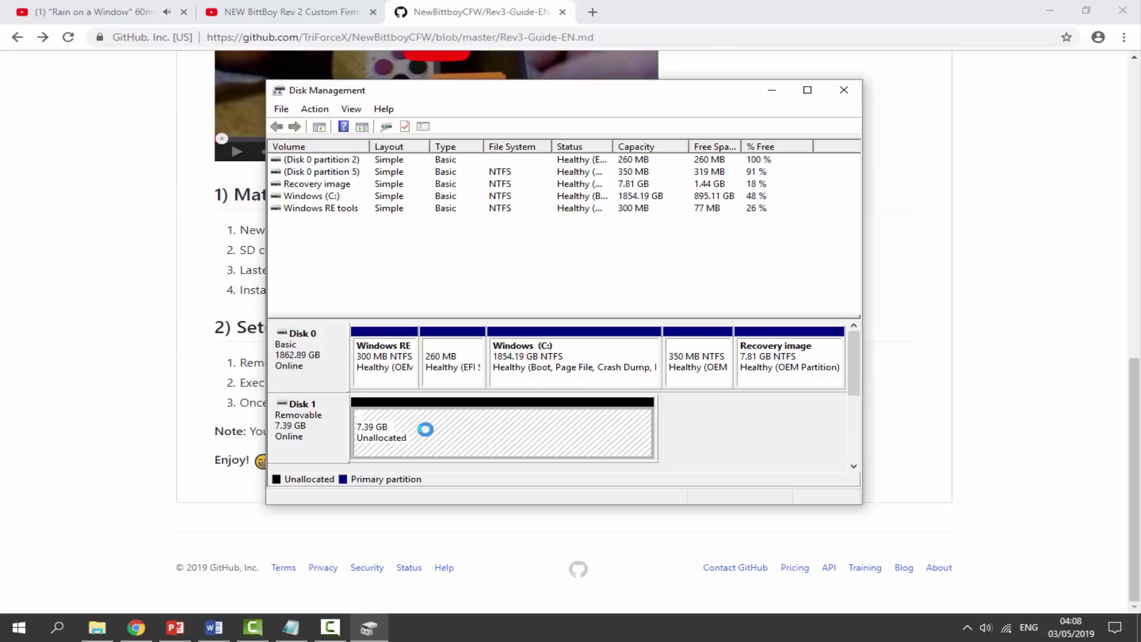
{"action": "right_click", "coordinate": [425, 429]}
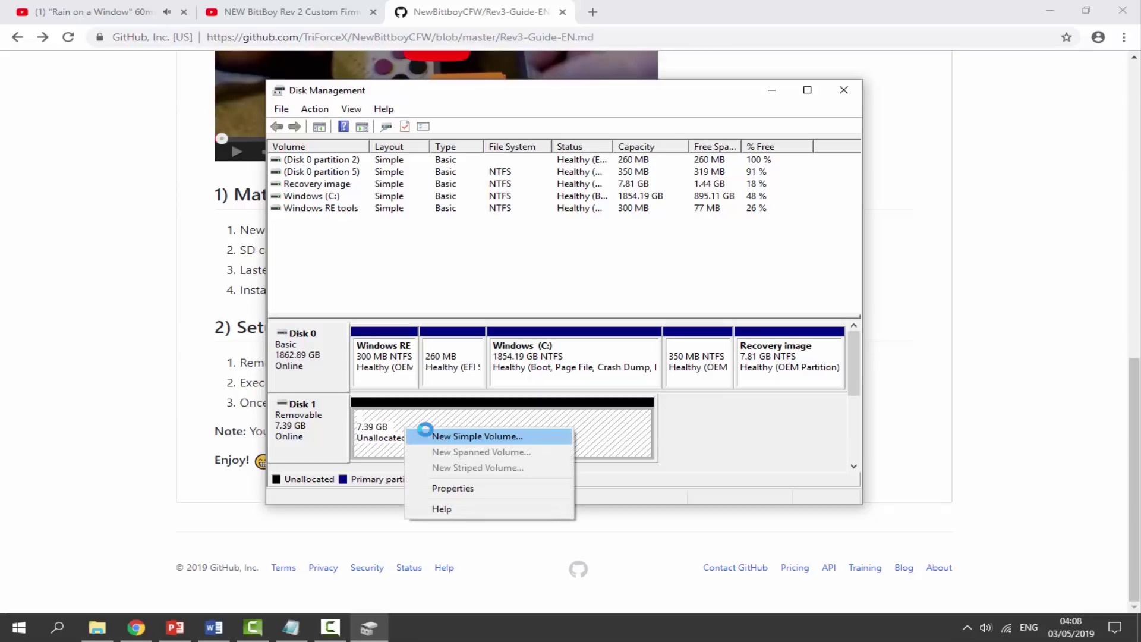
{"action": "left_click", "coordinate": [425, 431]}
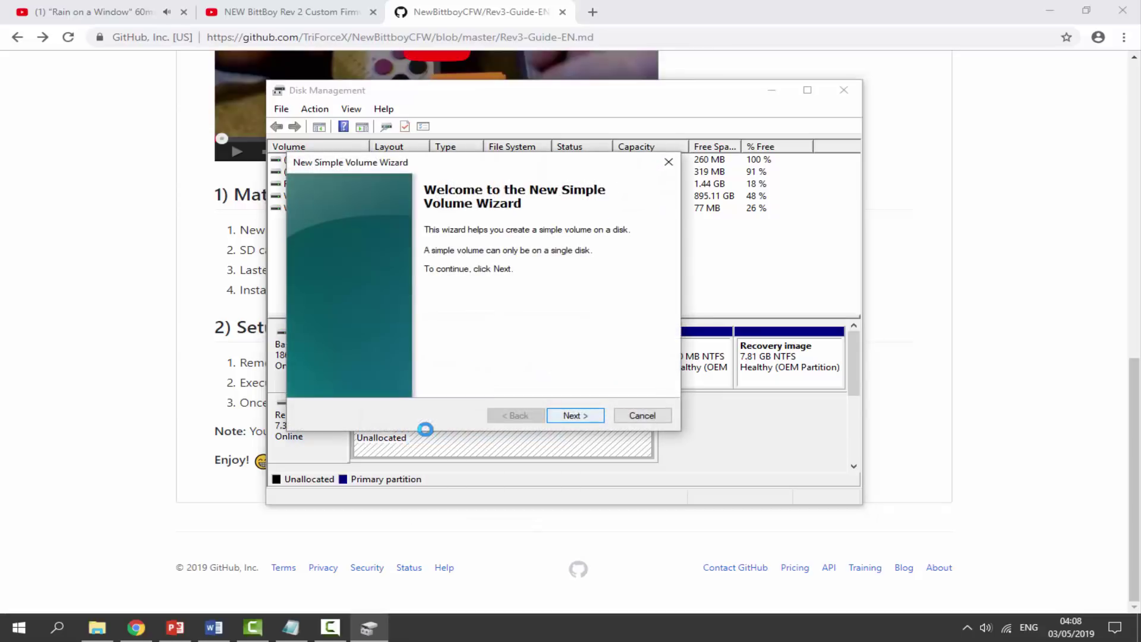
{"action": "key", "text": "Return"}
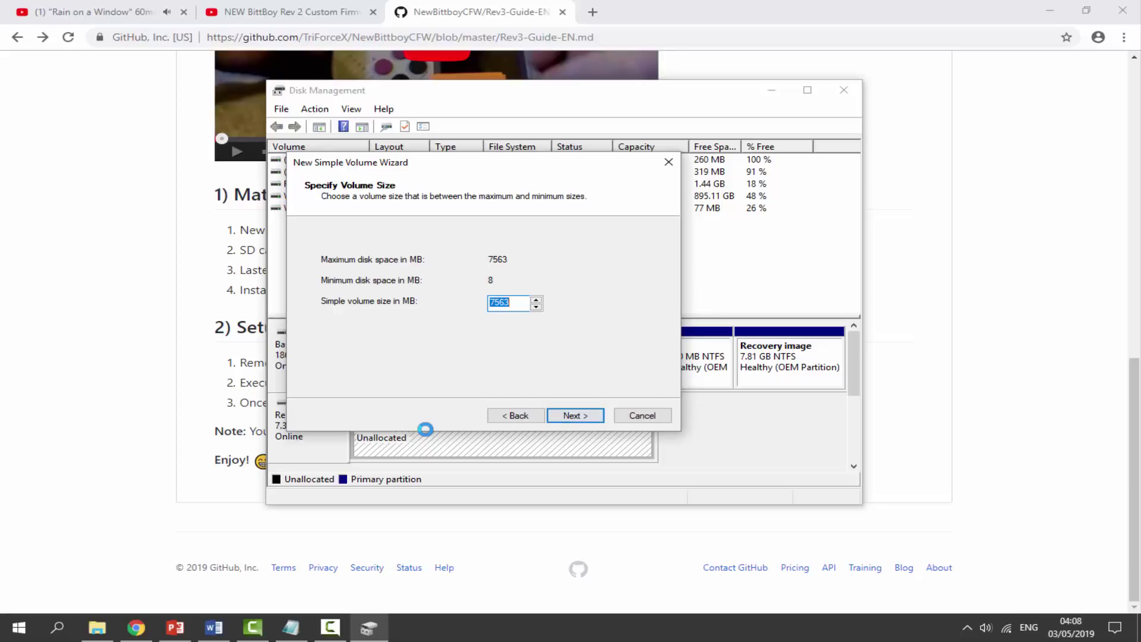
{"action": "key", "text": "Return"}
{"action": "key", "text": "alt+Down"}
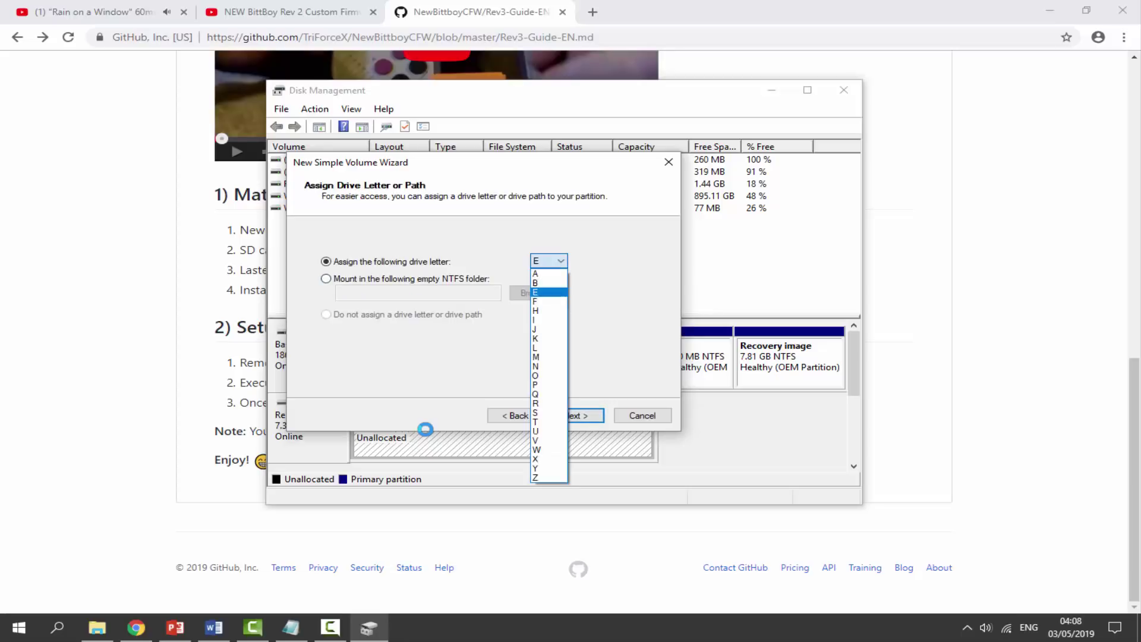
{"action": "key", "text": "Down"}
{"action": "key", "text": "Up"}
{"action": "key", "text": "Escape"}
{"action": "key", "text": "Return"}
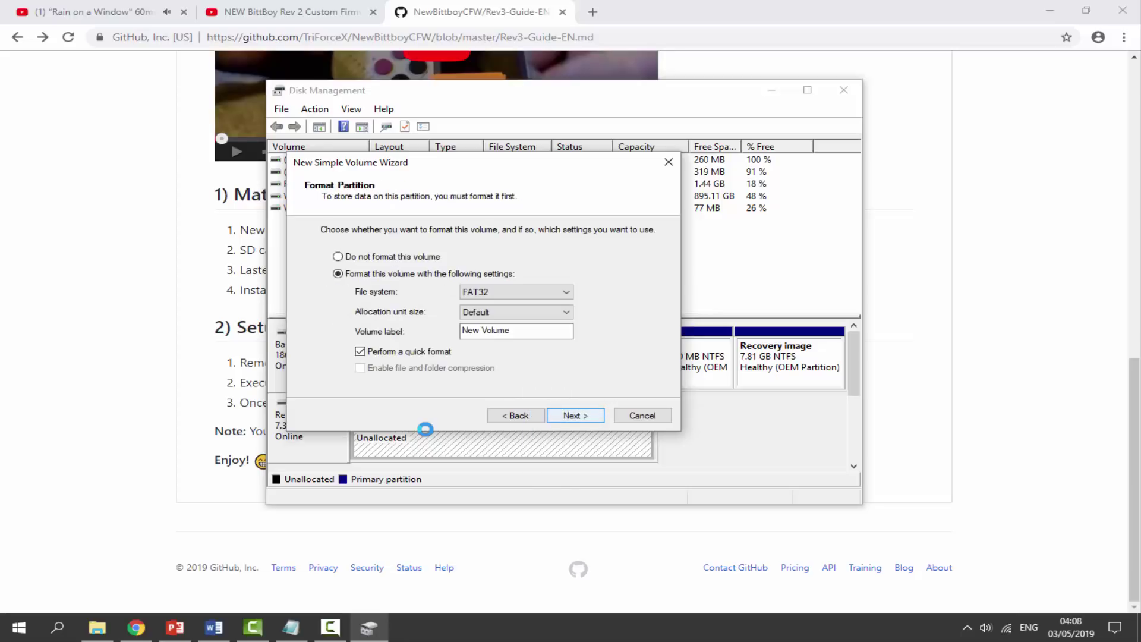
Step: Accept FAT32 and quick format for the new volume, finish creating it and close Disk Management
{"action": "key", "text": "Tab"}
{"action": "key", "text": "Tab"}
{"action": "key", "text": "Return"}
{"action": "key", "text": "Return"}
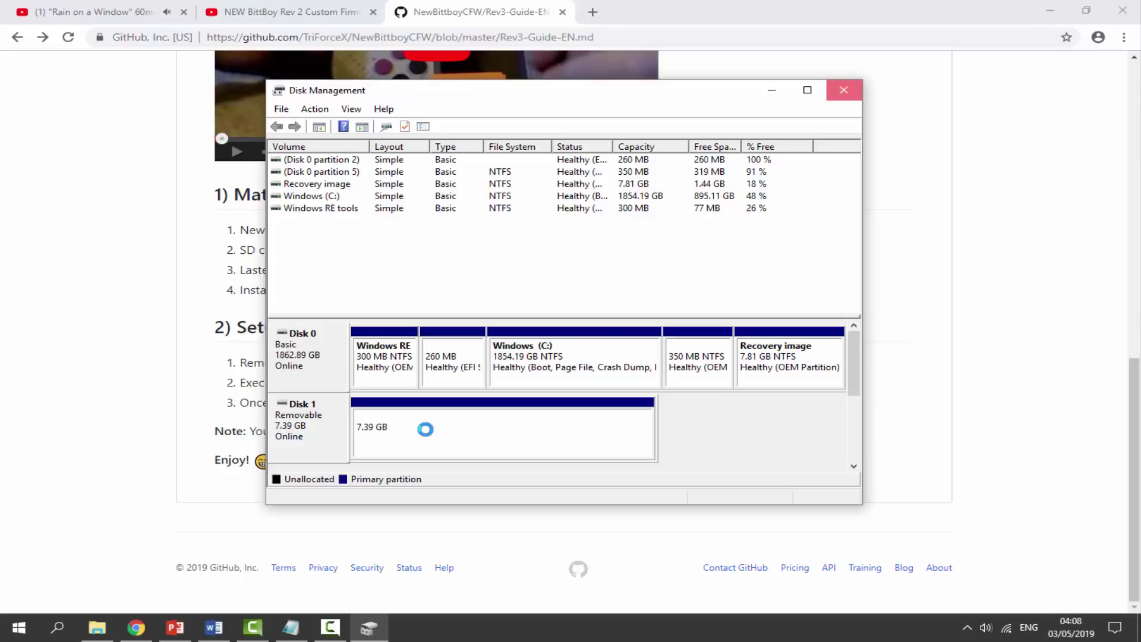
{"action": "key", "text": "alt+F4"}
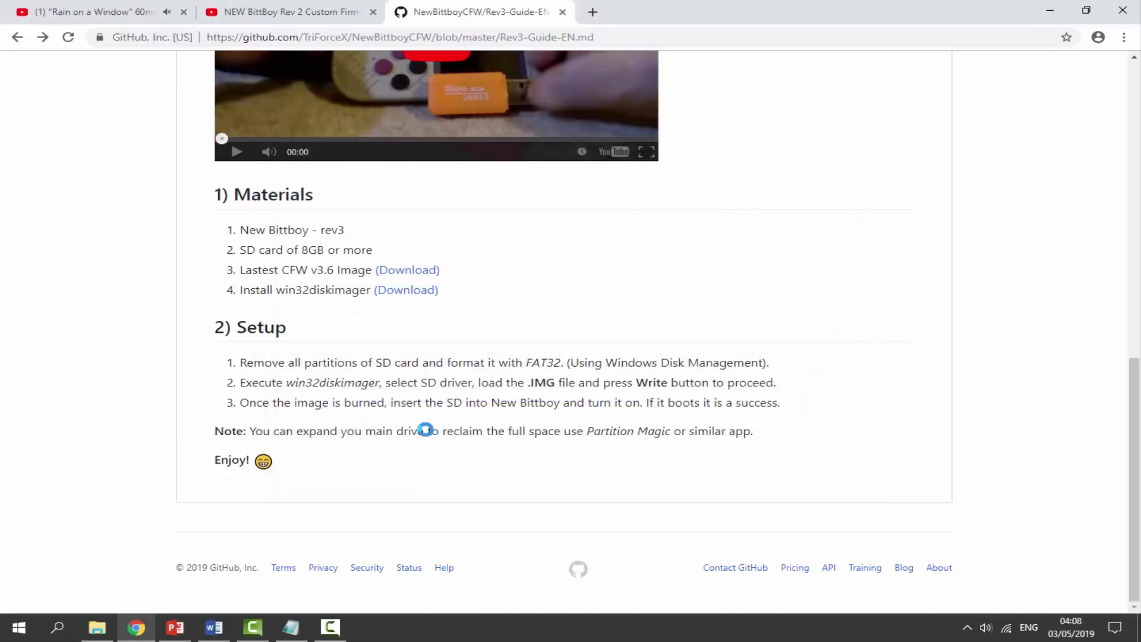
Step: Switch to File Explorer and check the properties of USB Drive (G:)
{"action": "key", "text": "alt+Tab"}
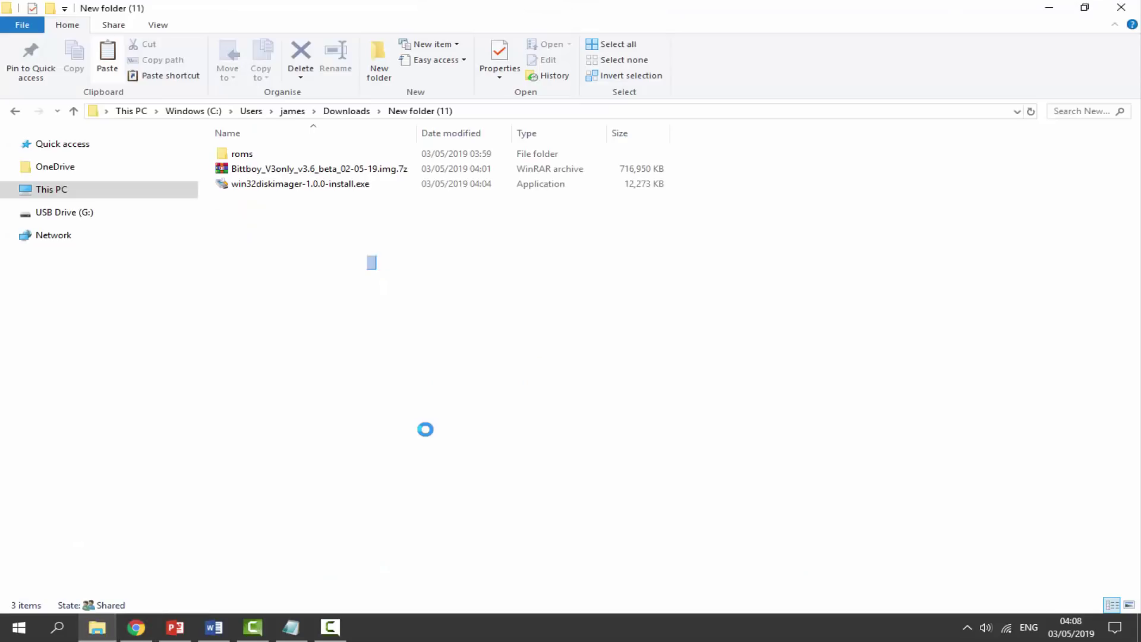
{"action": "left_click_drag", "start_coordinate": [376, 268], "coordinate": [242, 146]}
{"action": "left_click", "coordinate": [309, 249]}
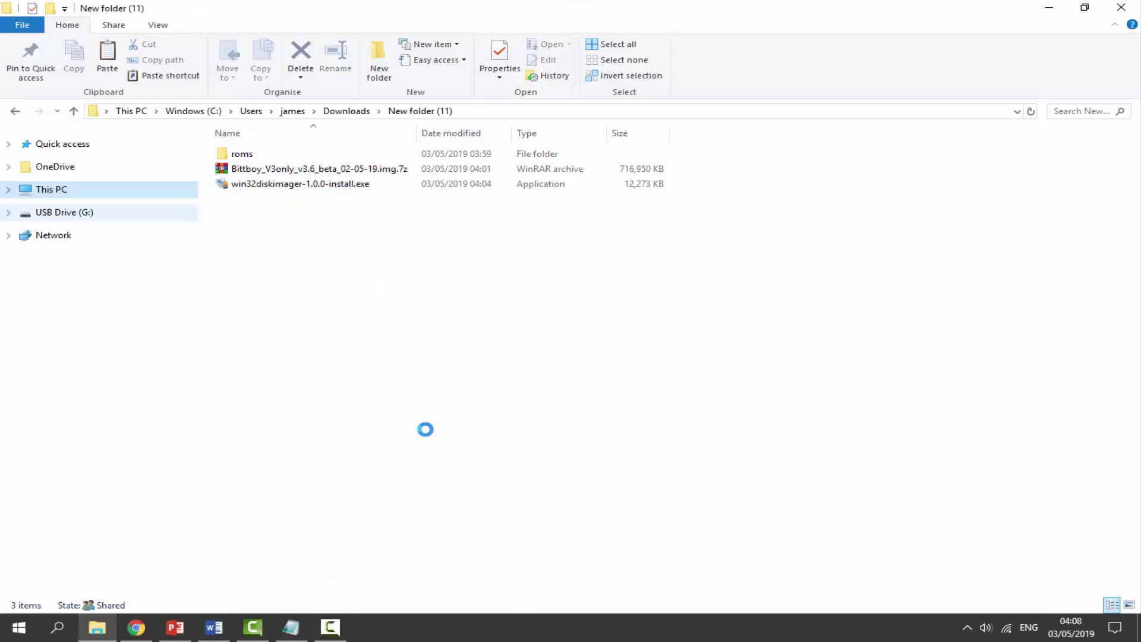
{"action": "right_click", "coordinate": [121, 214]}
{"action": "left_click", "coordinate": [167, 568]}
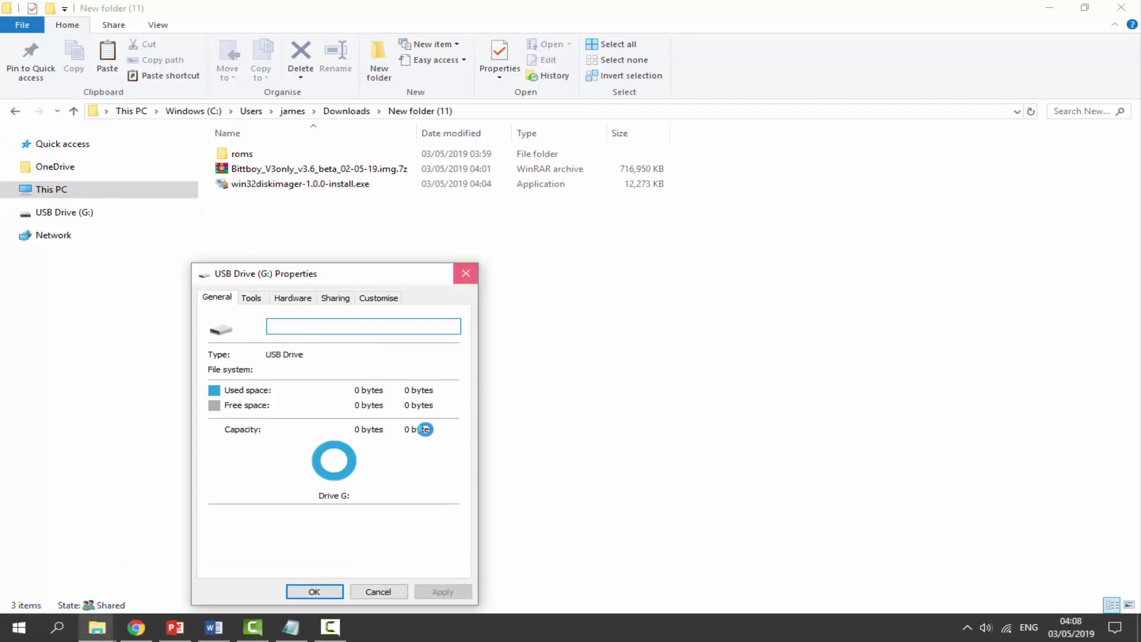
{"action": "key", "text": "Escape"}
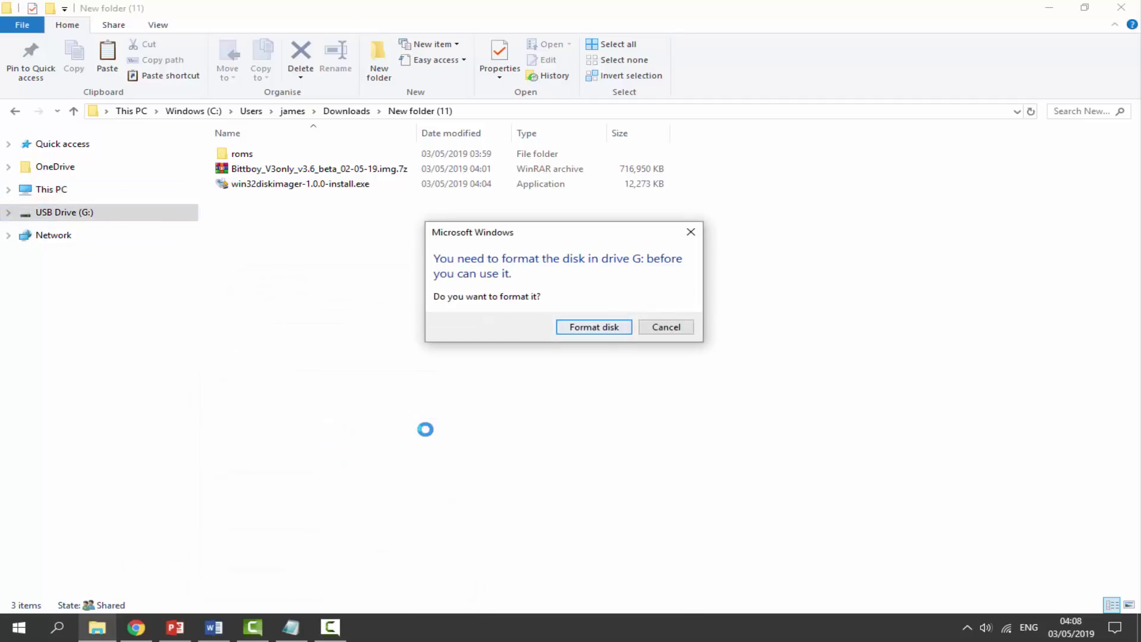
Step: Agree to format drive G:, keeping FAT32 as file system and choosing the default allocation size
{"action": "key", "text": "Return"}
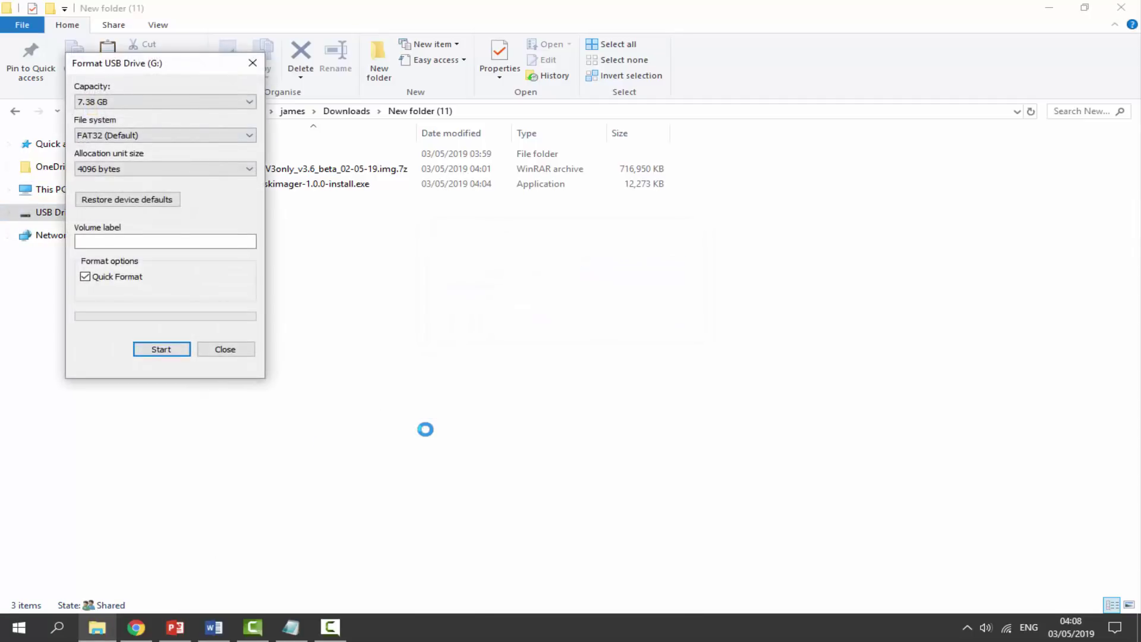
{"action": "key", "text": "alt+Down"}
{"action": "key", "text": "Escape"}
{"action": "key", "text": "Tab"}
{"action": "key", "text": "alt+Down"}
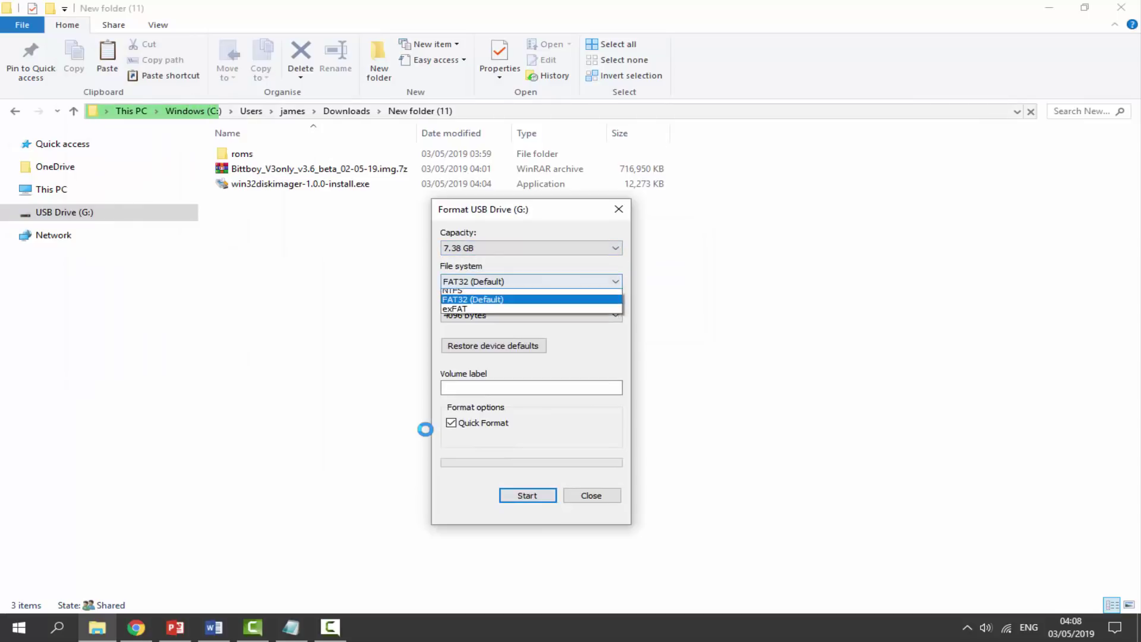
{"action": "key", "text": "Escape"}
{"action": "key", "text": "Tab"}
{"action": "key", "text": "alt+Down"}
{"action": "key", "text": "Escape"}
{"action": "key", "text": "Up"}
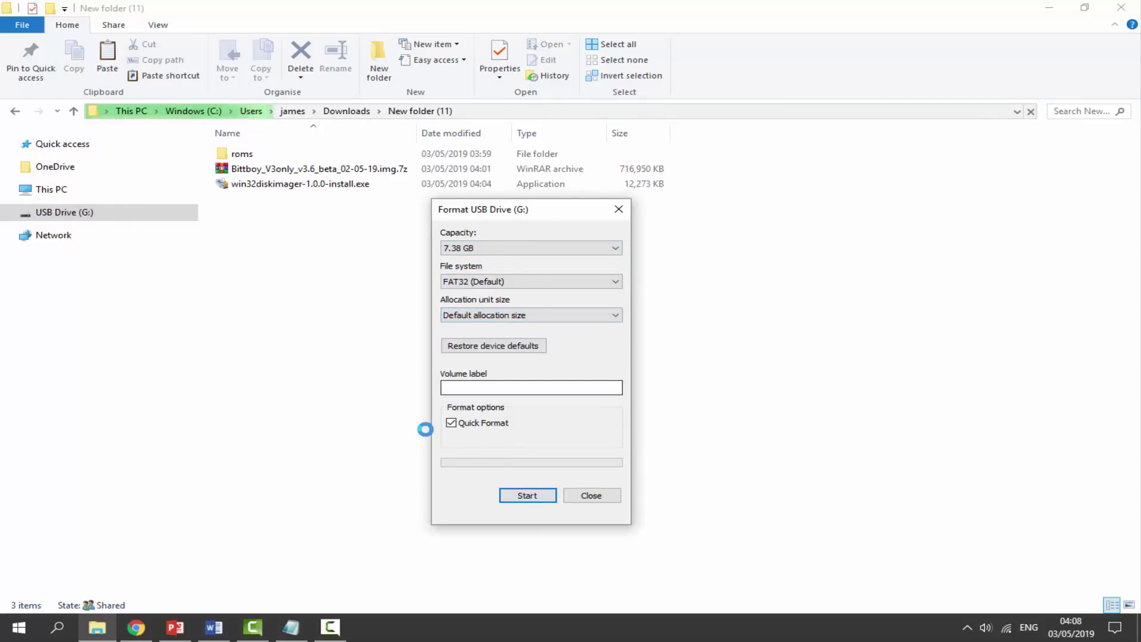
Step: Run the quick format on USB Drive (G:) and close the format window
{"action": "key", "text": "Return"}
{"action": "key", "text": "Return"}
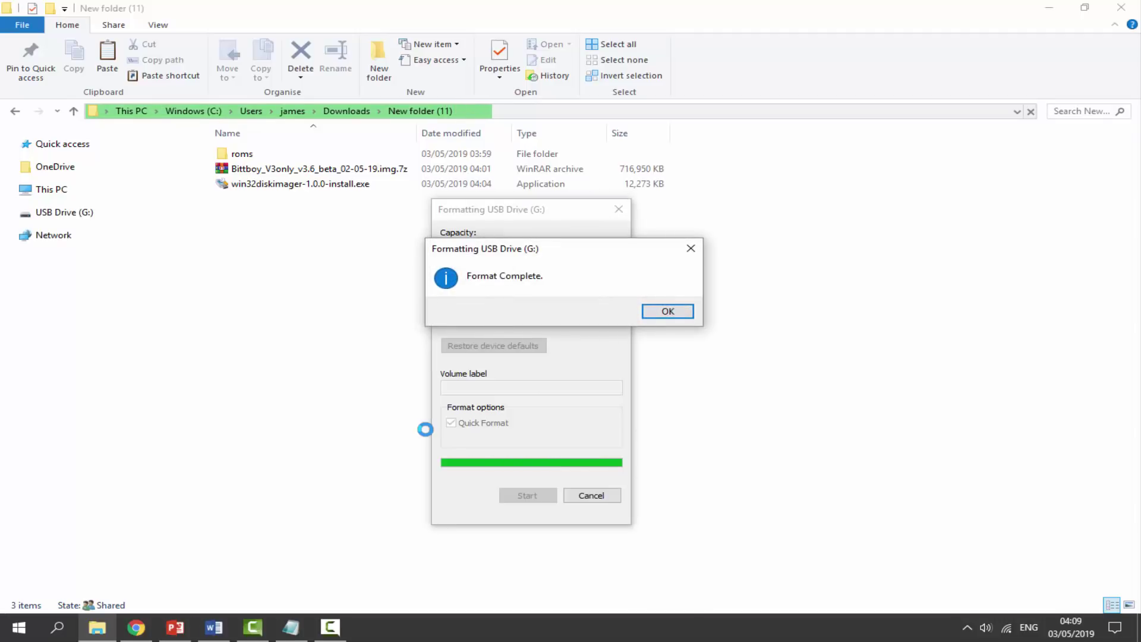
{"action": "key", "text": "Return"}
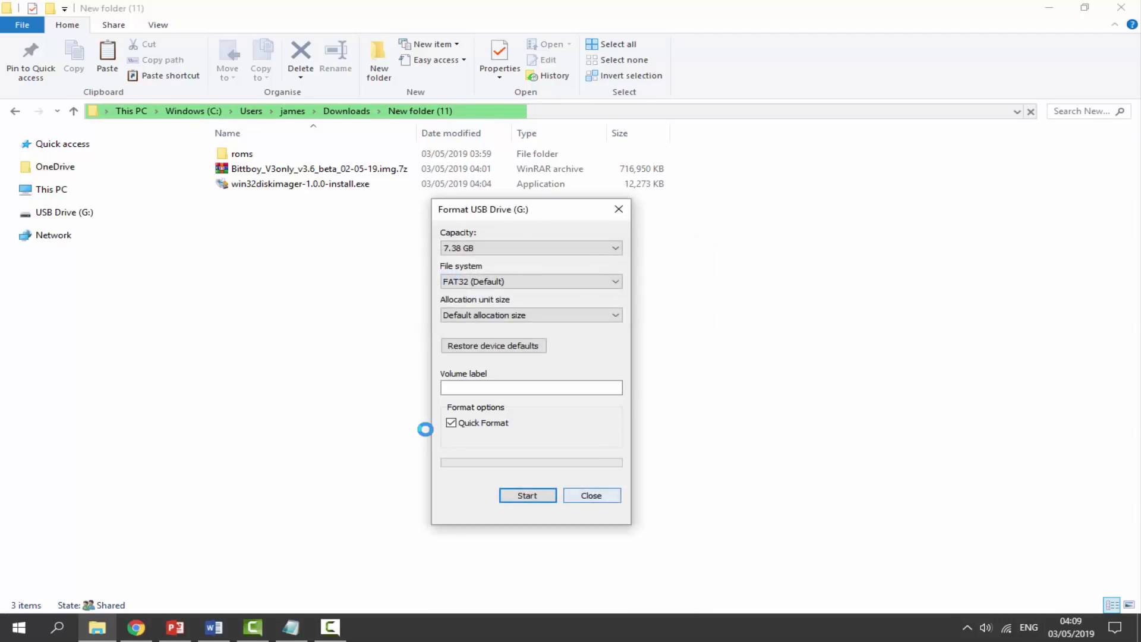
{"action": "key", "text": "Escape"}
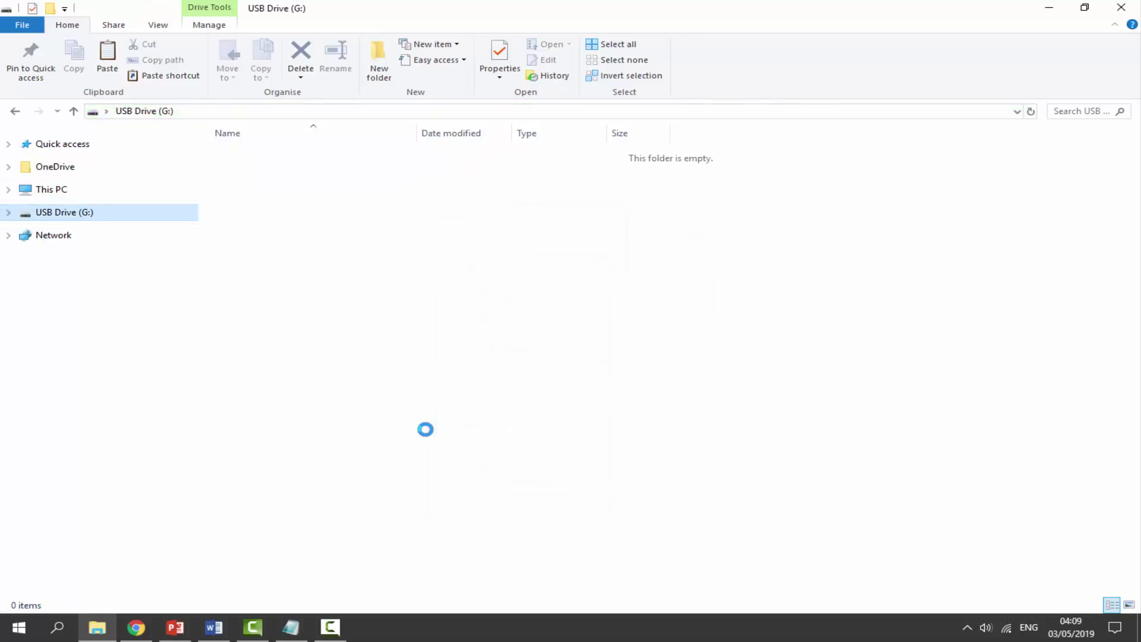
Step: Return to New folder (11) and check the file system and capacity of USB Drive (G:) in its properties
{"action": "key", "text": "alt+Left"}
{"action": "key", "text": "shift+F10"}
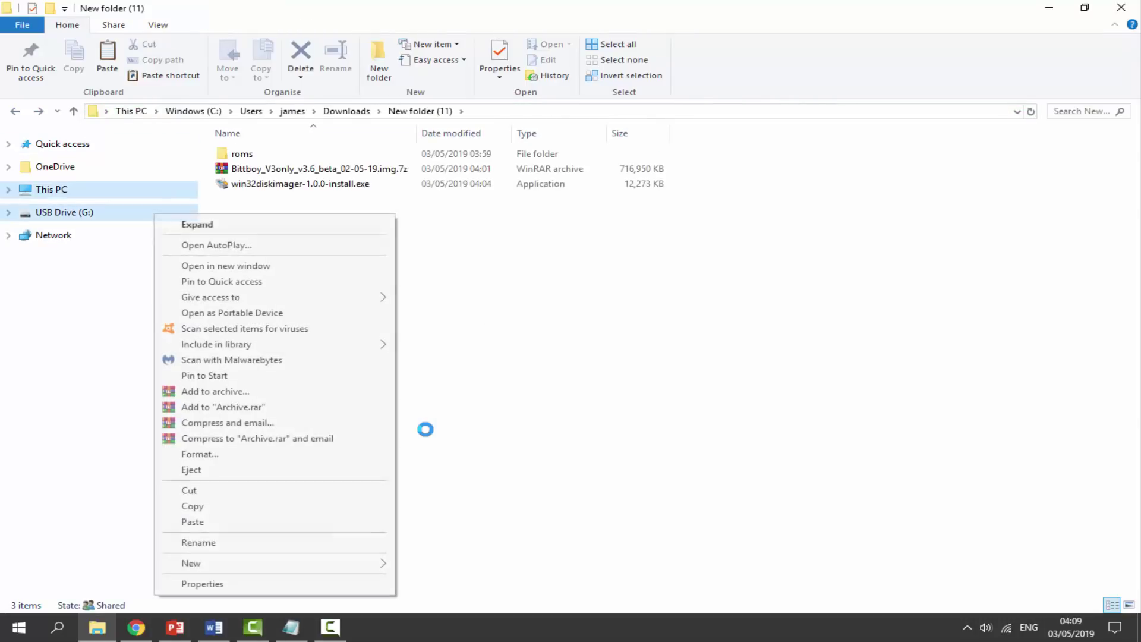
{"action": "key", "text": "Up"}
{"action": "key", "text": "Return"}
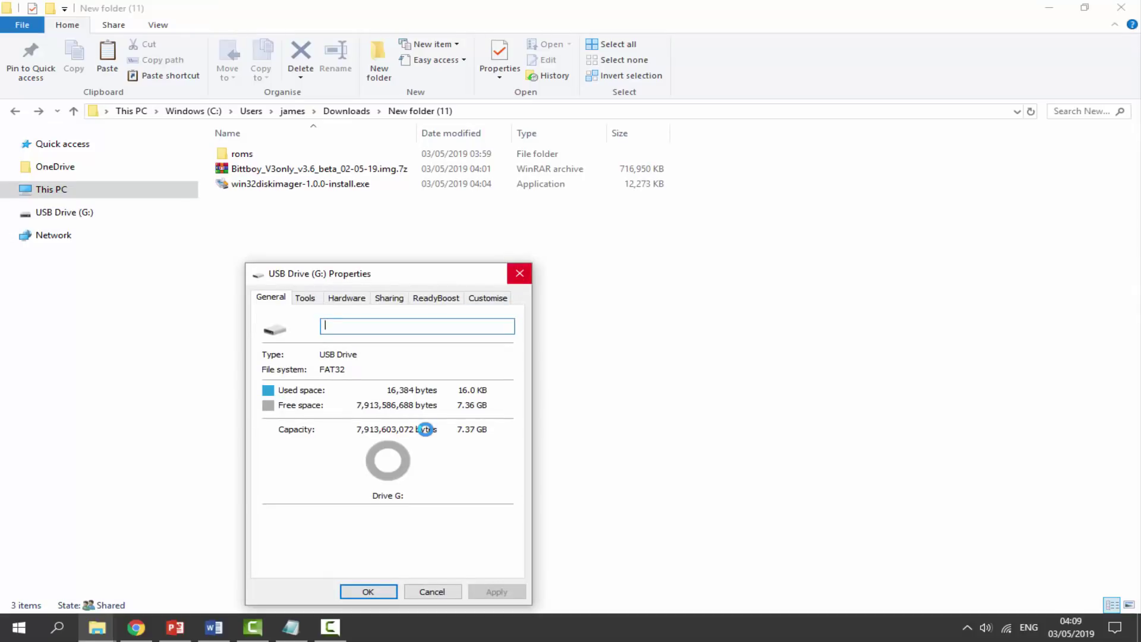
{"action": "left_click", "coordinate": [520, 273]}
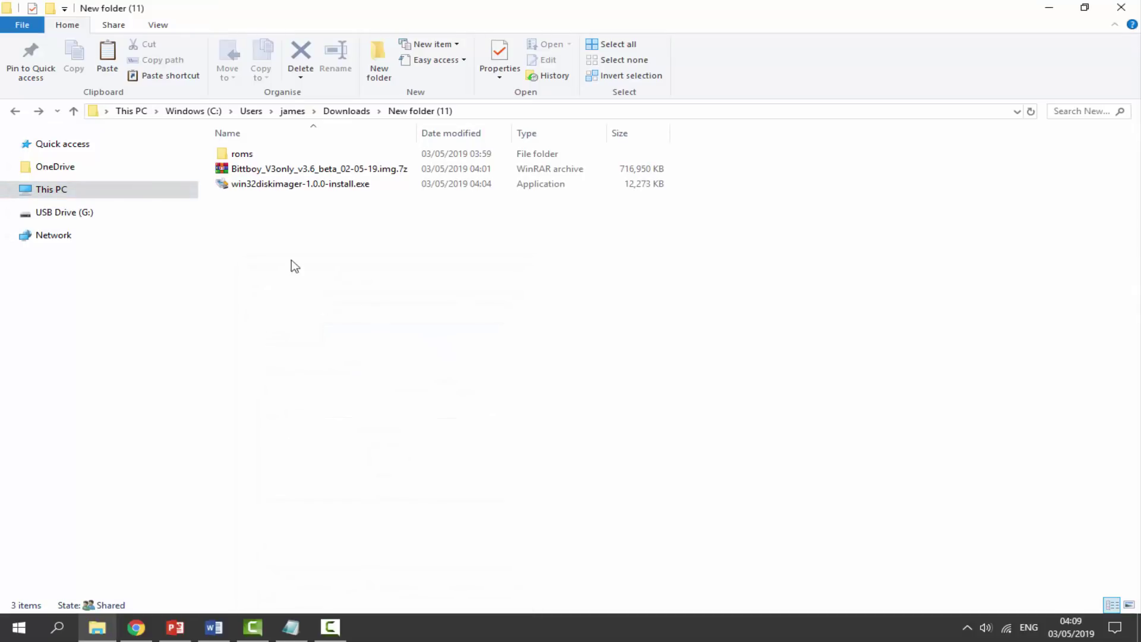
{"action": "double_click", "coordinate": [265, 188]}
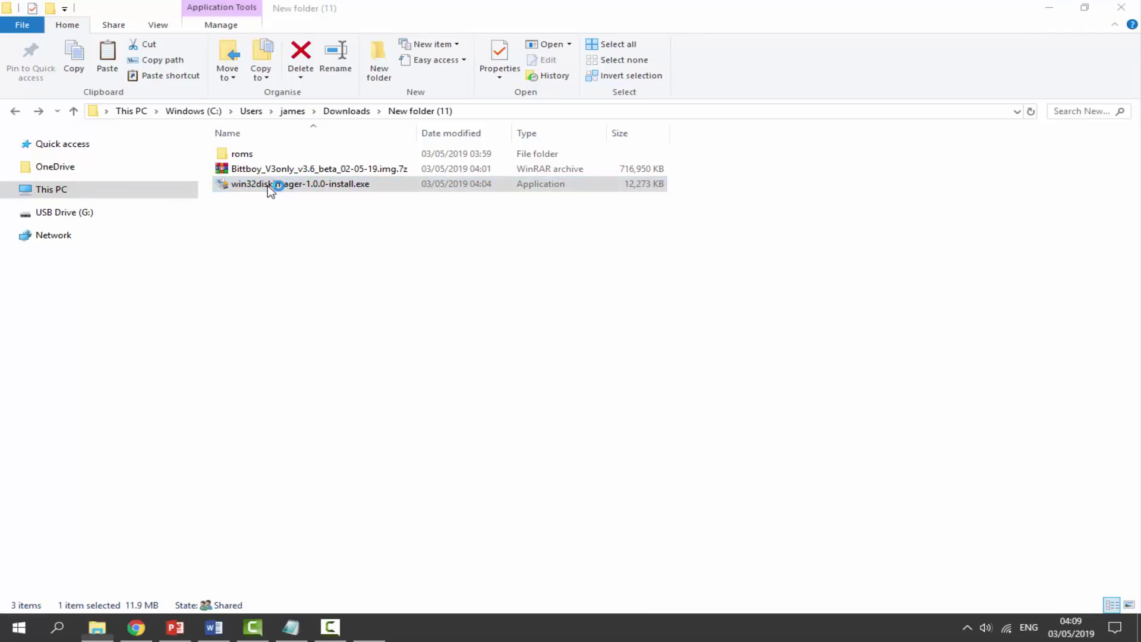
{"action": "left_click", "coordinate": [454, 384]}
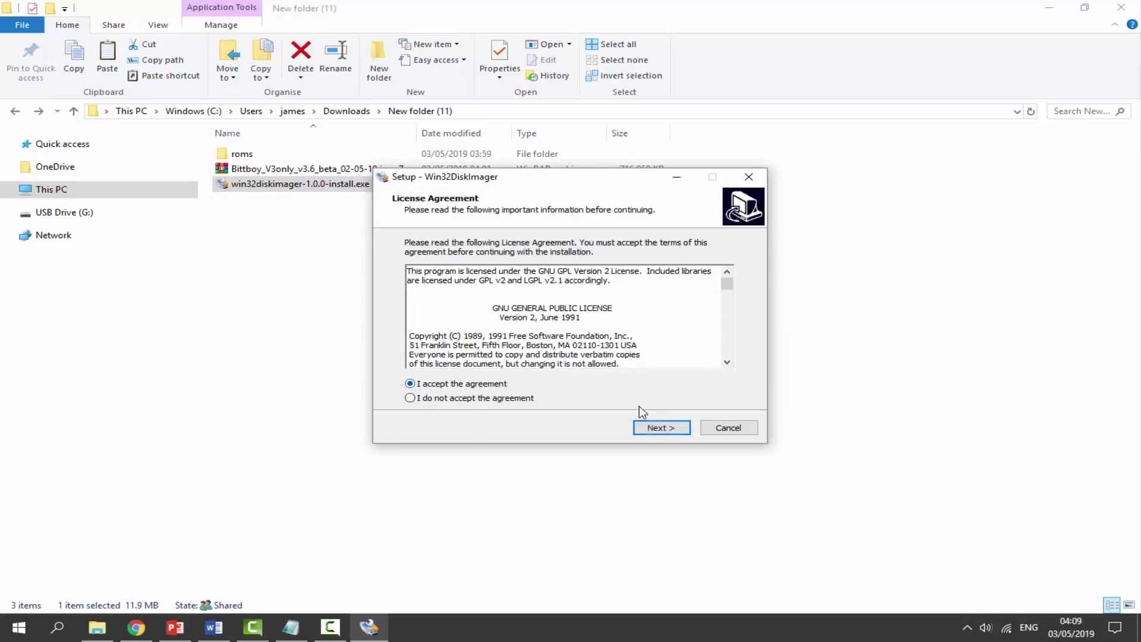
{"action": "left_click", "coordinate": [709, 431]}
{"action": "left_click", "coordinate": [623, 387]}
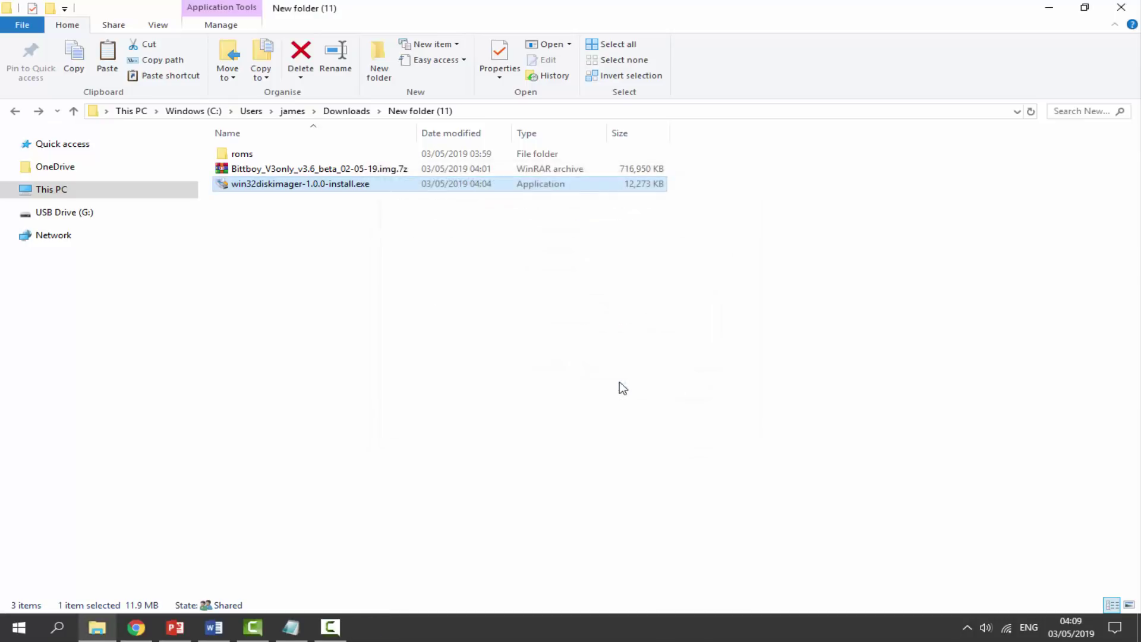
Step: Refresh the download folder and delete win32diskimager-1.0.0-install.exe from it
{"action": "mouse_move", "coordinate": [298, 268]}
{"action": "left_mouse_down"}
{"action": "mouse_move", "coordinate": [339, 296]}
{"action": "mouse_move", "coordinate": [283, 271]}
{"action": "left_mouse_up"}
{"action": "right_click", "coordinate": [303, 273]}
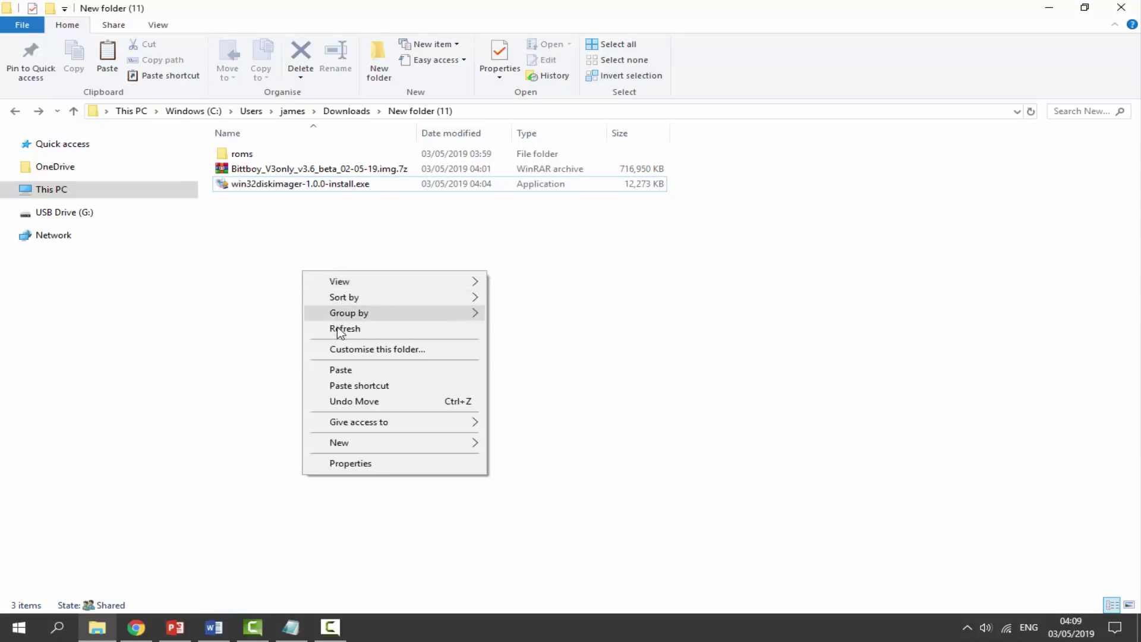
{"action": "left_click", "coordinate": [336, 326]}
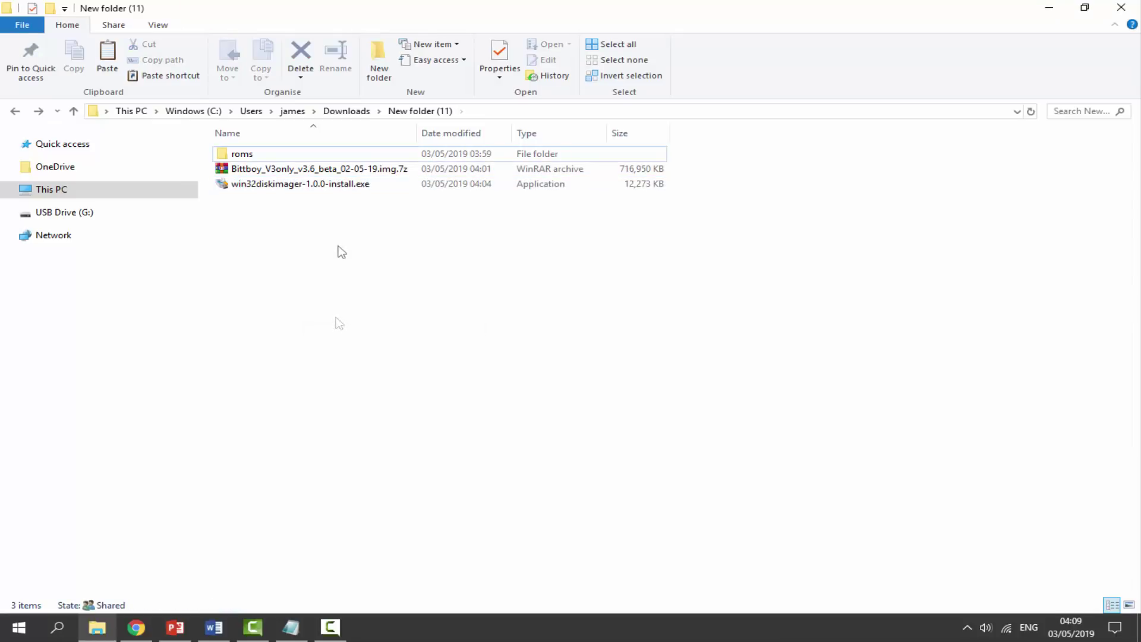
{"action": "left_click", "coordinate": [315, 185]}
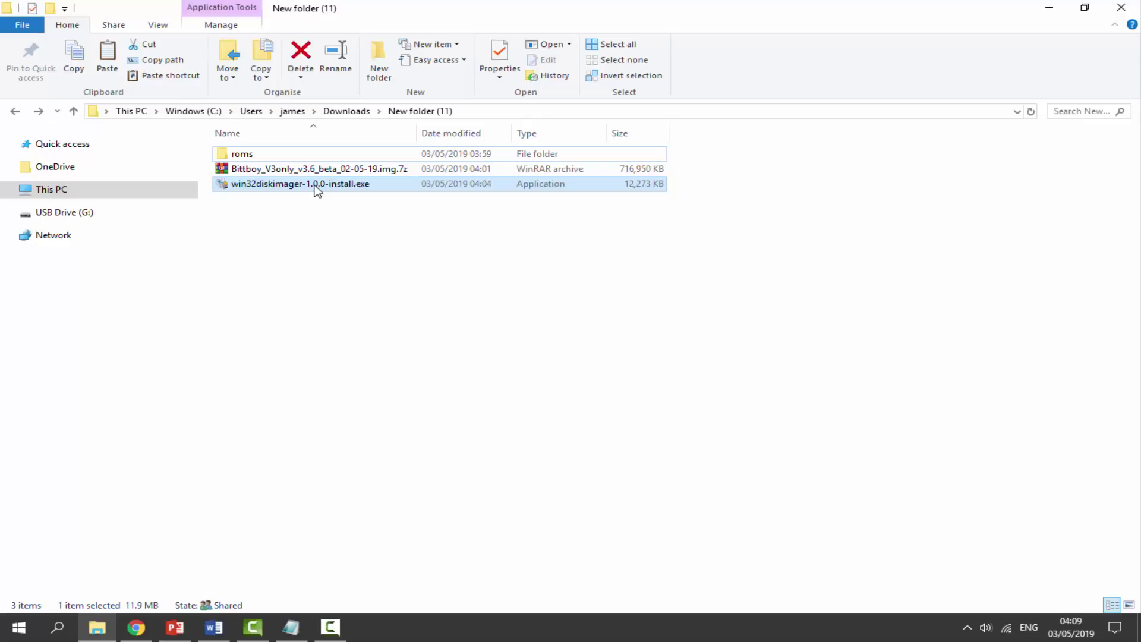
{"action": "key", "text": "Delete"}
Step: Extract the archive Bittboy_V3only_v3.6_beta_02-05-19.img.7z into the current folder
{"action": "left_click", "coordinate": [319, 172]}
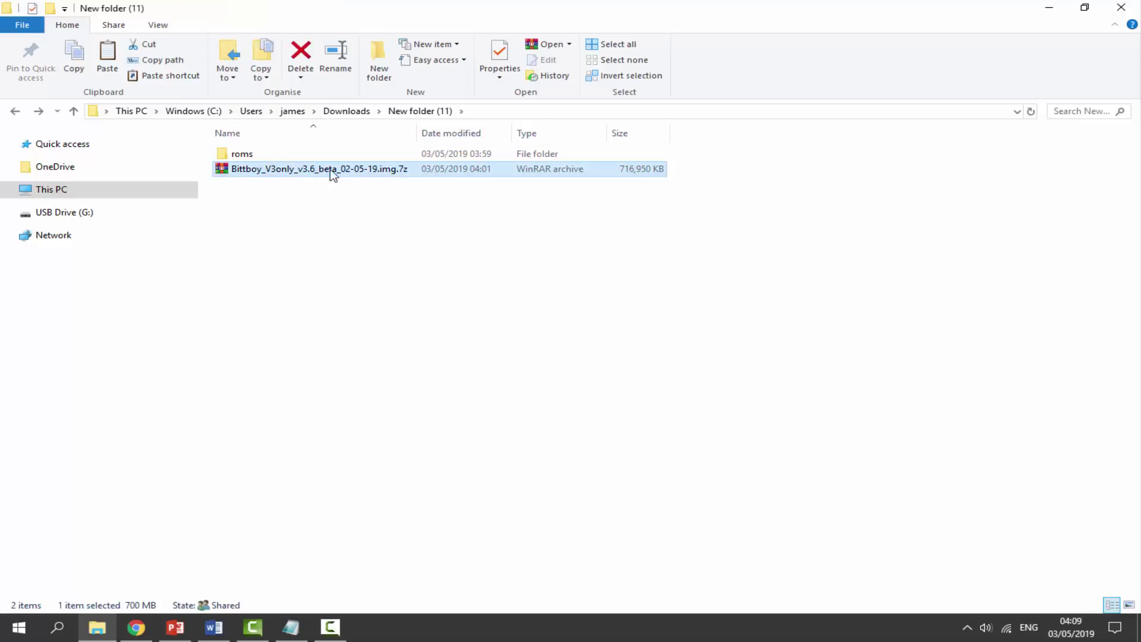
{"action": "right_click", "coordinate": [337, 170]}
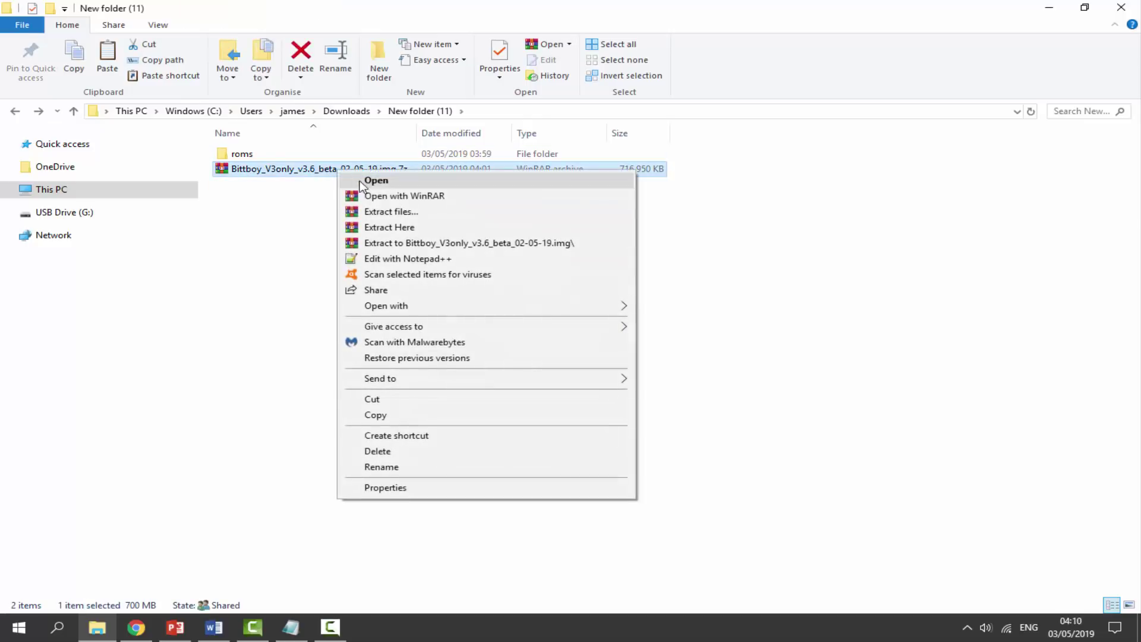
{"action": "left_click", "coordinate": [386, 230]}
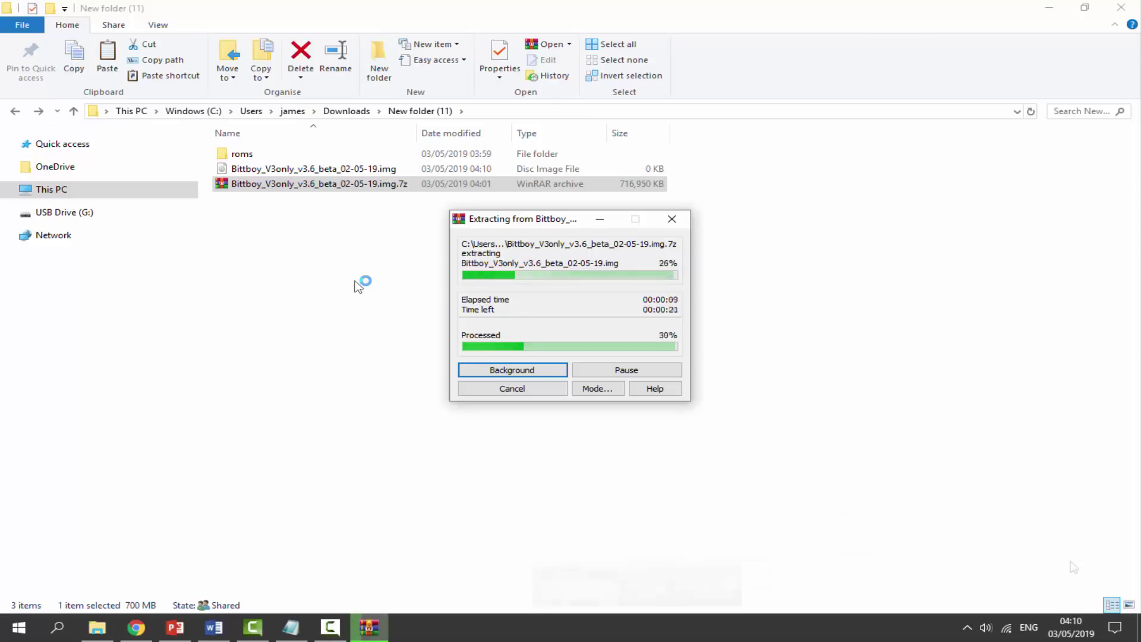
{"action": "left_click", "coordinate": [383, 328]}
{"action": "left_click_drag", "start_coordinate": [435, 354], "coordinate": [432, 310]}
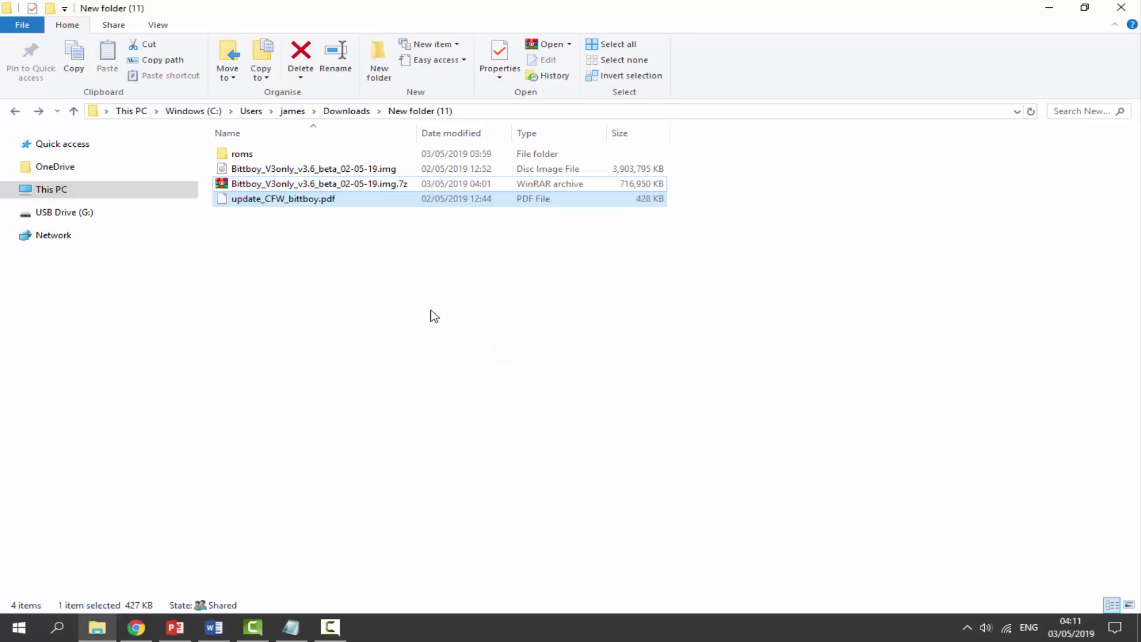
{"action": "left_click_drag", "start_coordinate": [393, 277], "coordinate": [410, 288]}
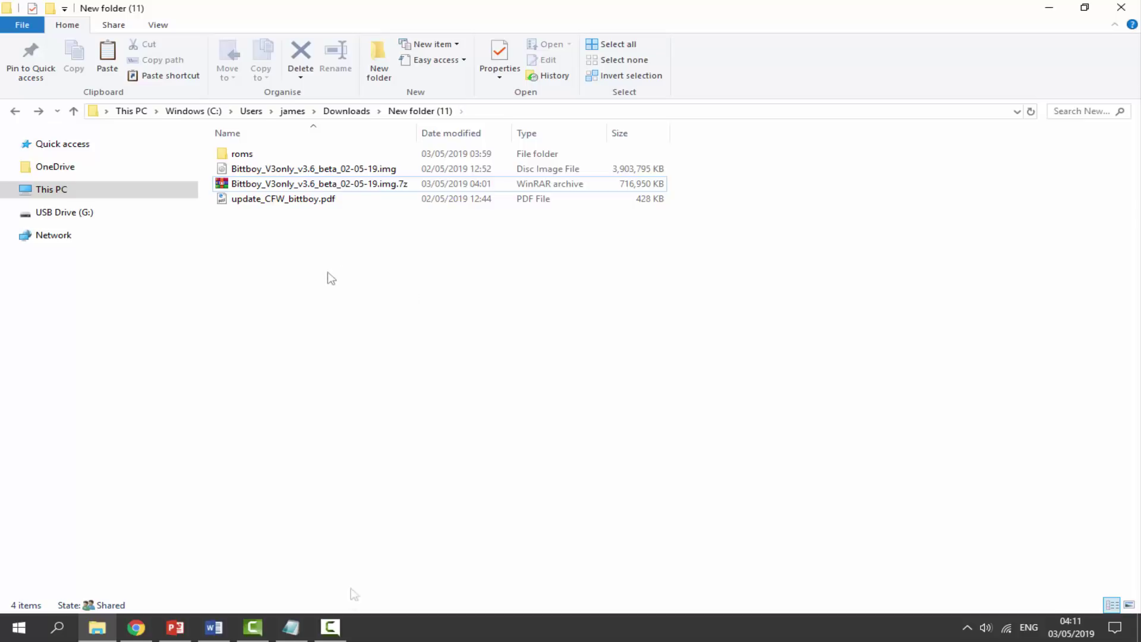
Step: Search Windows for "win32" and open Win32DiskImager
{"action": "left_click", "coordinate": [57, 627]}
{"action": "type", "text": "wi"}
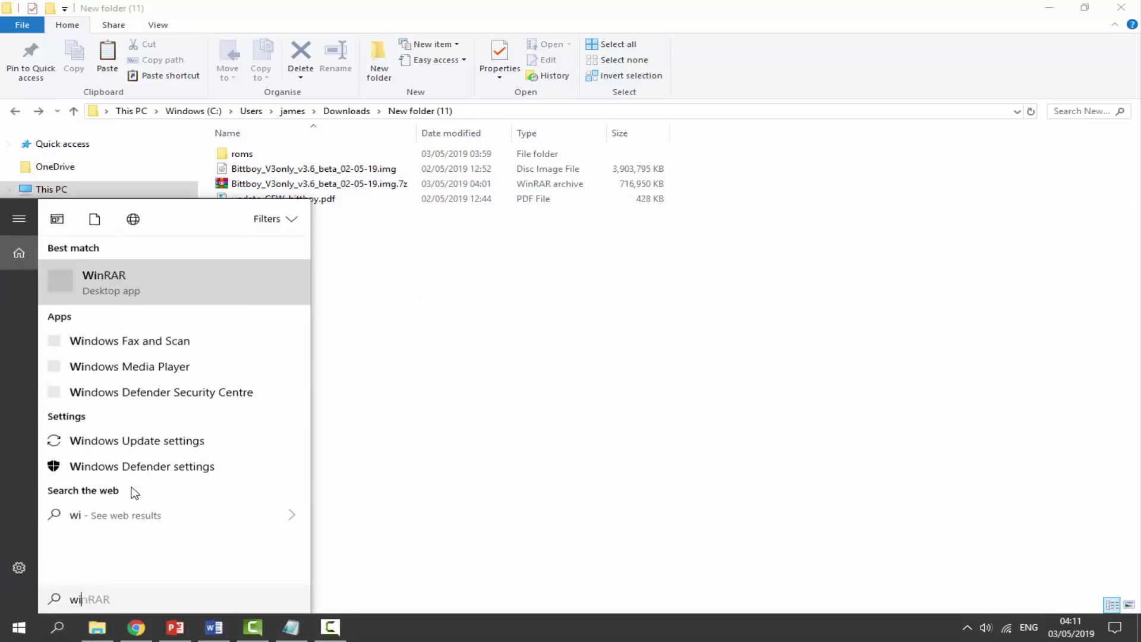
{"action": "type", "text": "n32"}
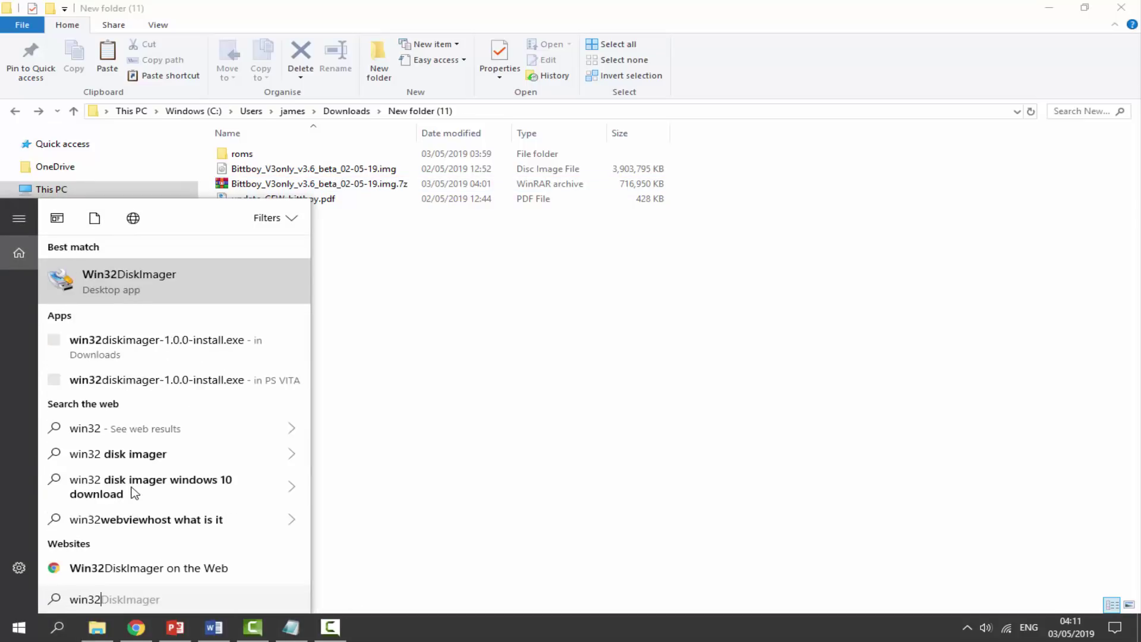
{"action": "left_click", "coordinate": [128, 286]}
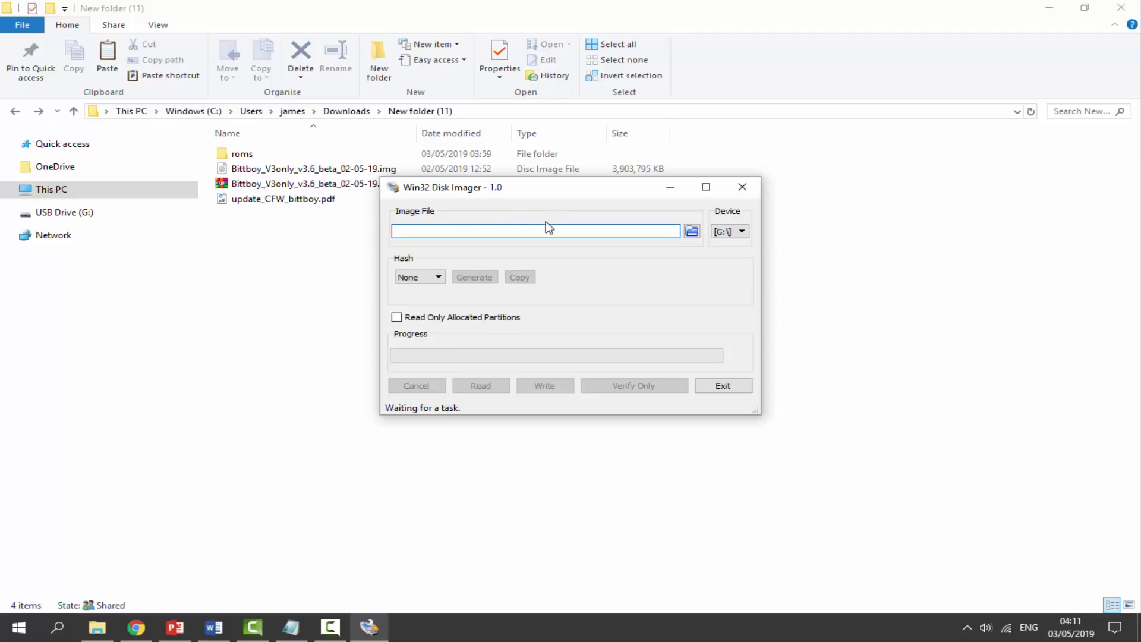
Step: Write Bittboy_V3only_v3.6_beta_02-05-19.img from New folder (11) to device G:\ and accept the overwrite
{"action": "left_click", "coordinate": [728, 232]}
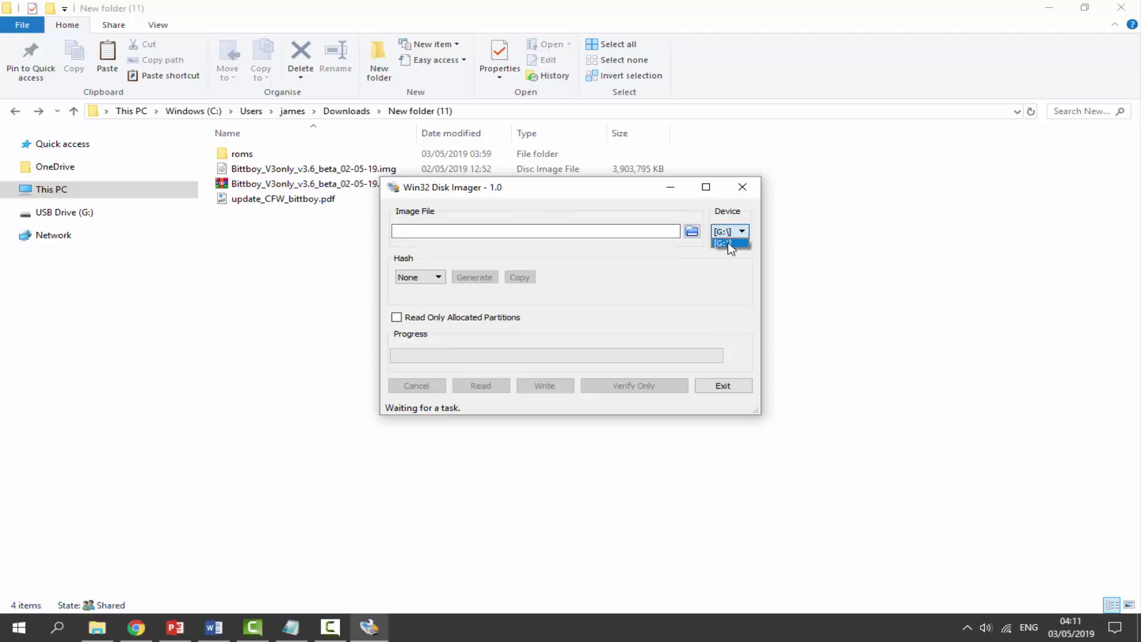
{"action": "left_click", "coordinate": [729, 247]}
{"action": "left_click", "coordinate": [692, 233]}
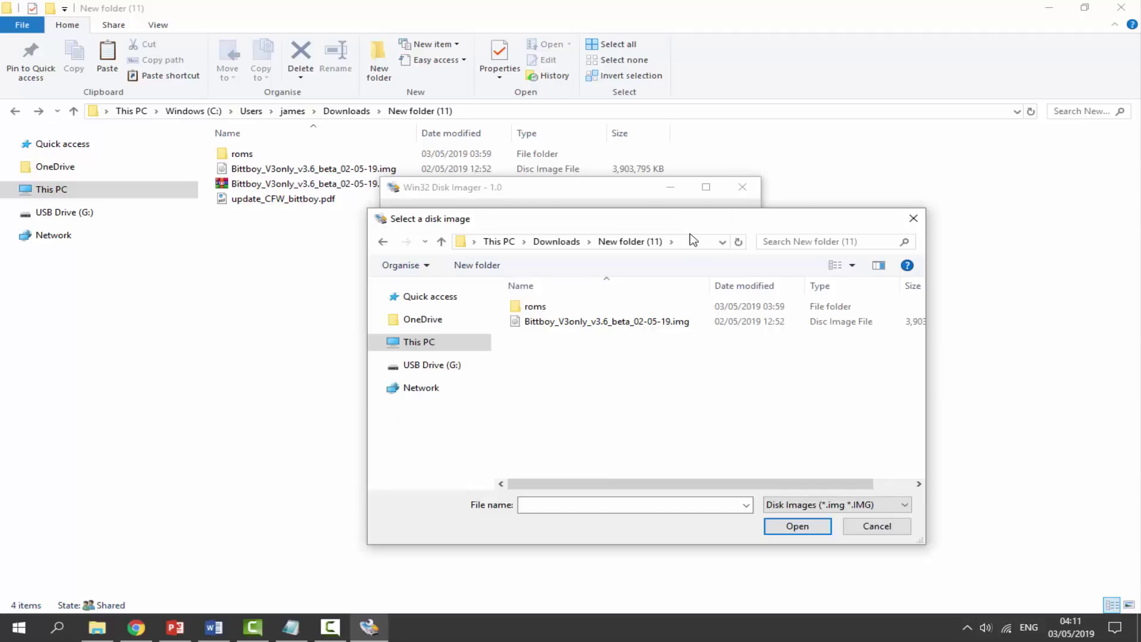
{"action": "left_click", "coordinate": [562, 323]}
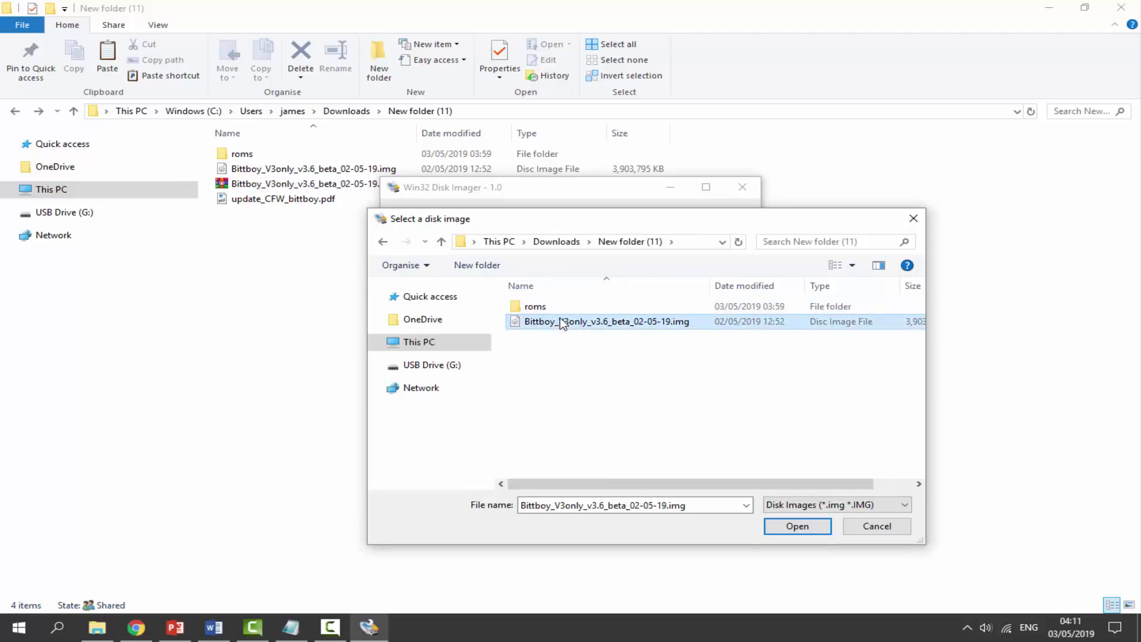
{"action": "left_click", "coordinate": [783, 528]}
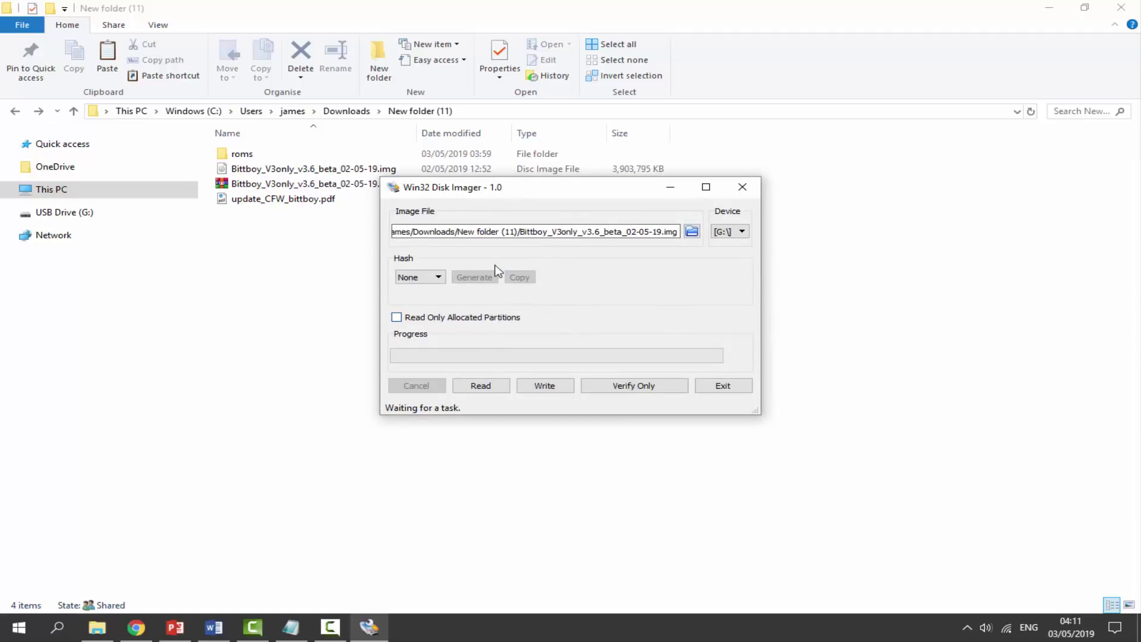
{"action": "left_click", "coordinate": [543, 385]}
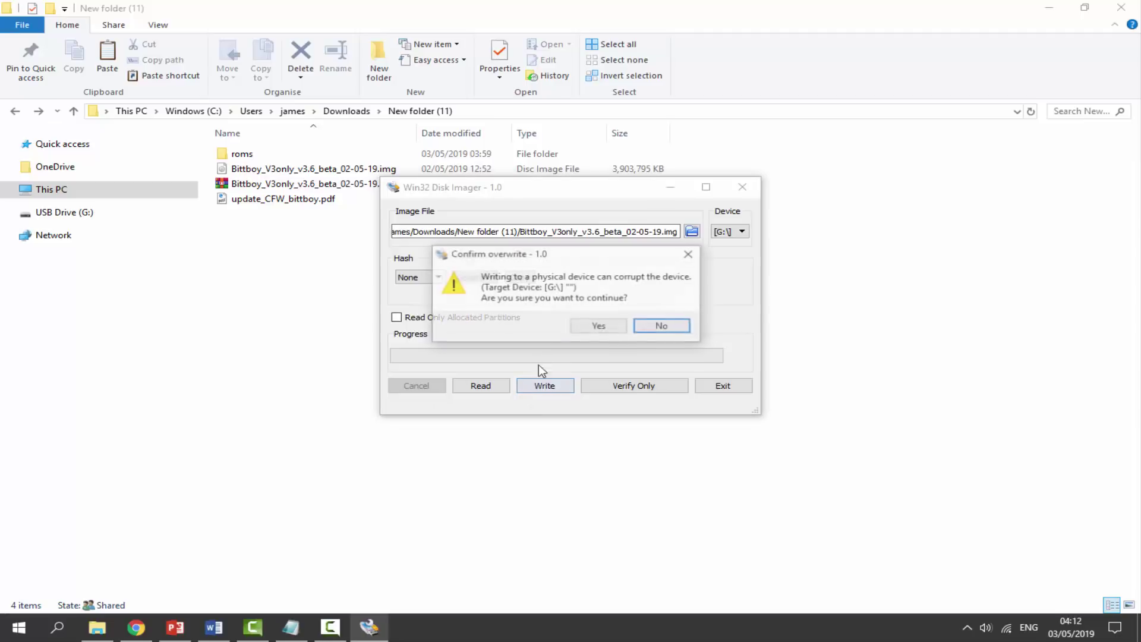
{"action": "left_click", "coordinate": [585, 327]}
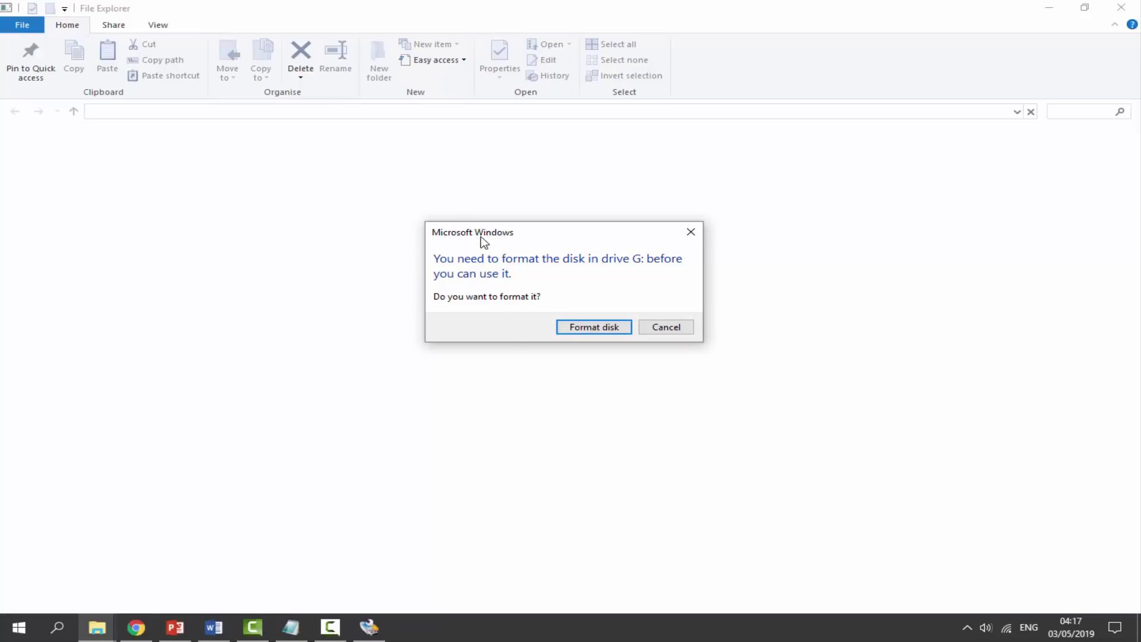
Step: Decline formatting the disks in drives G: and F:
{"action": "left_click", "coordinate": [655, 327]}
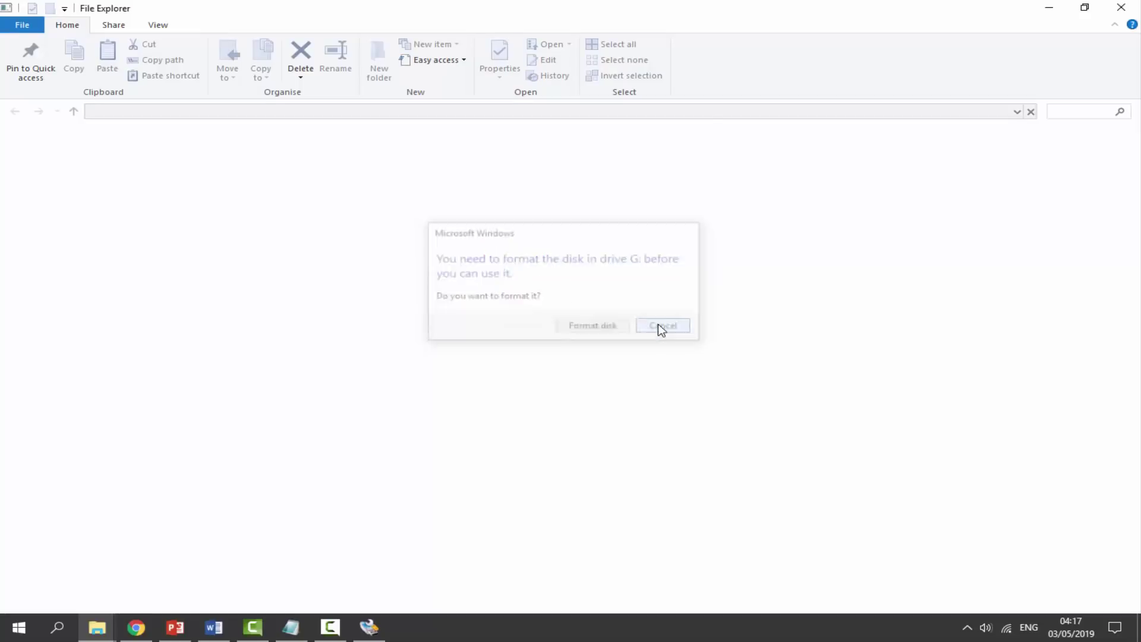
{"action": "left_click", "coordinate": [740, 336]}
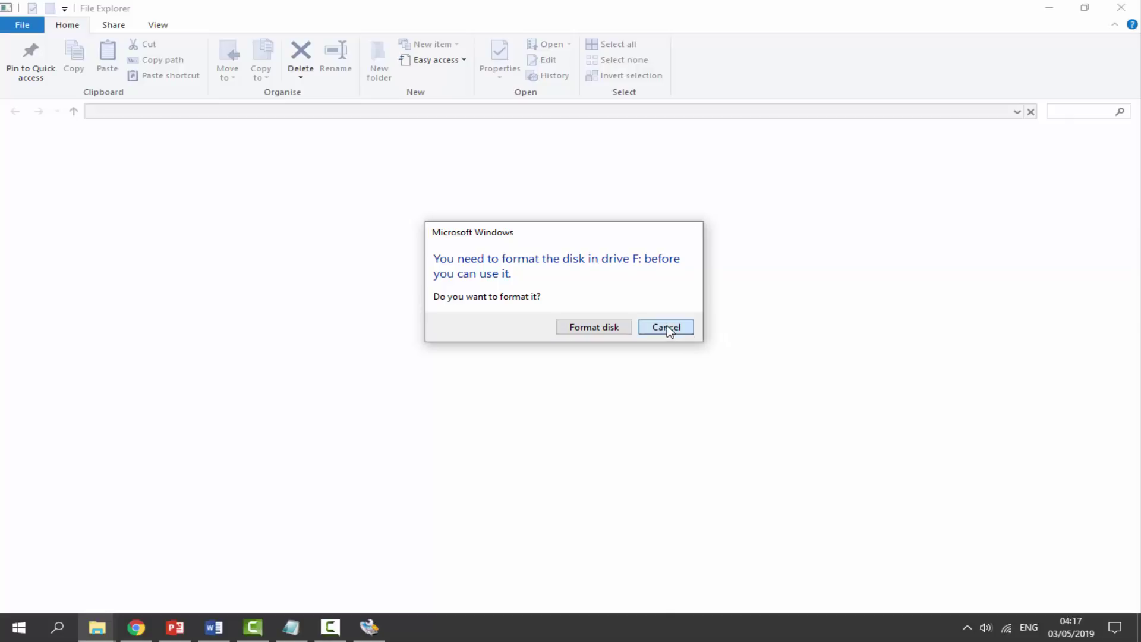
{"action": "left_click", "coordinate": [667, 327]}
{"action": "left_click", "coordinate": [742, 339]}
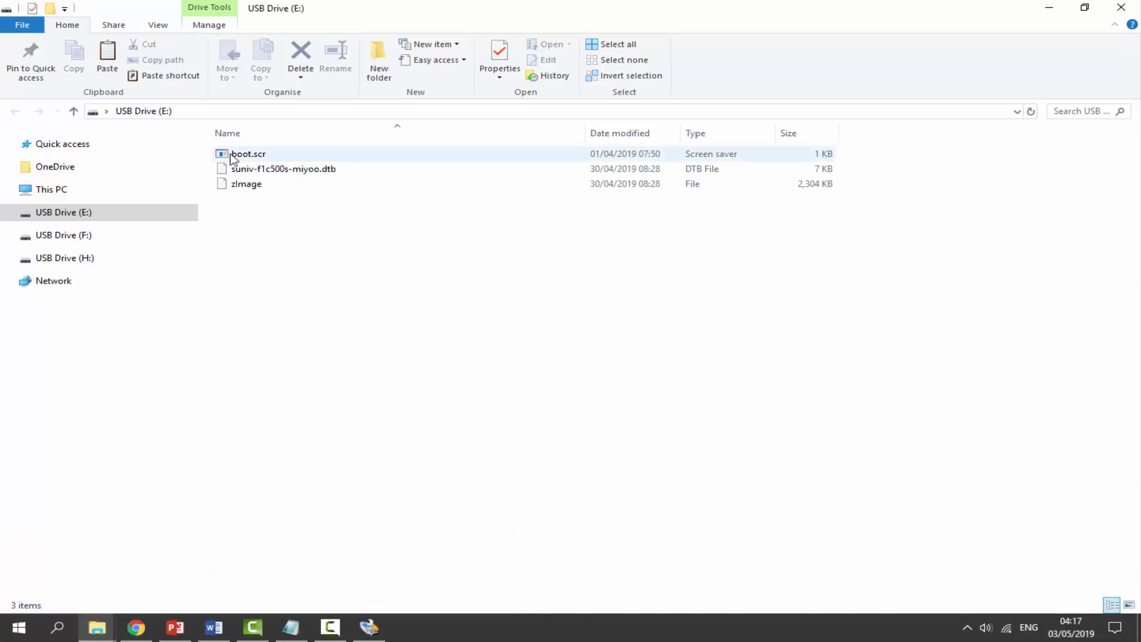
Step: Try to open USB Drive (F:), decline formatting it, and open USB Drive (H:)
{"action": "left_click", "coordinate": [62, 236]}
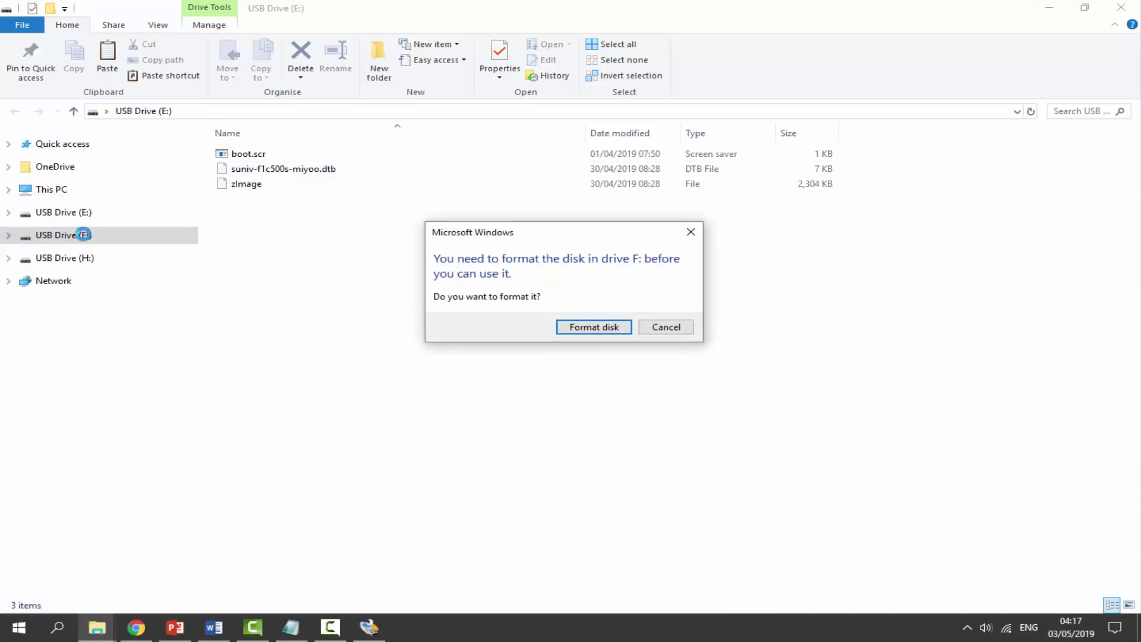
{"action": "left_click", "coordinate": [654, 328]}
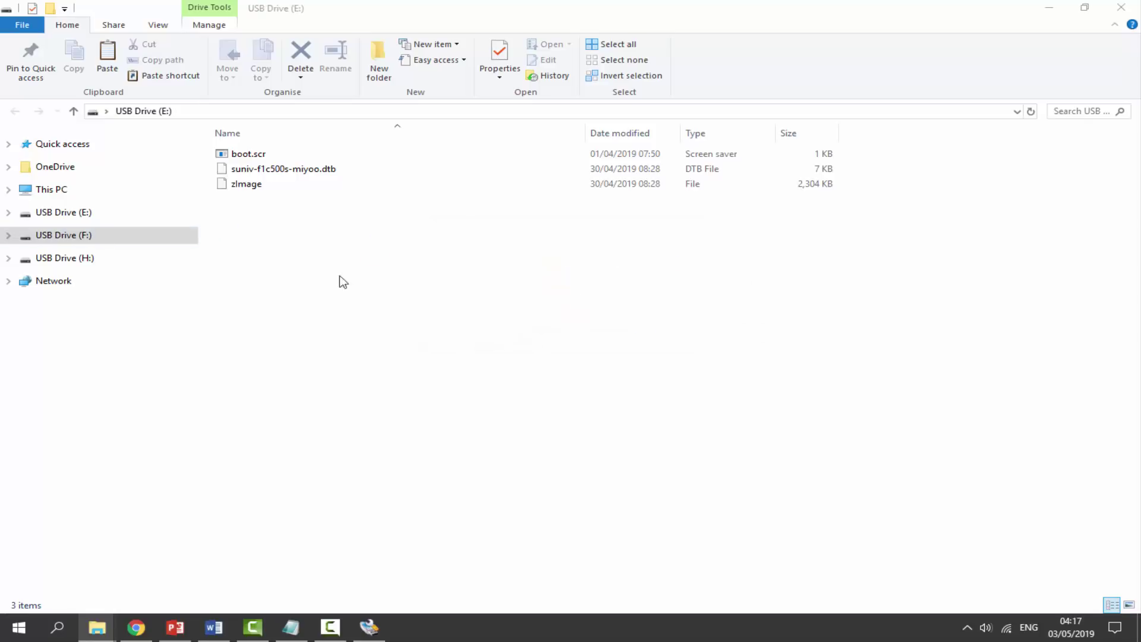
{"action": "key", "text": "Return"}
{"action": "left_click", "coordinate": [105, 262]}
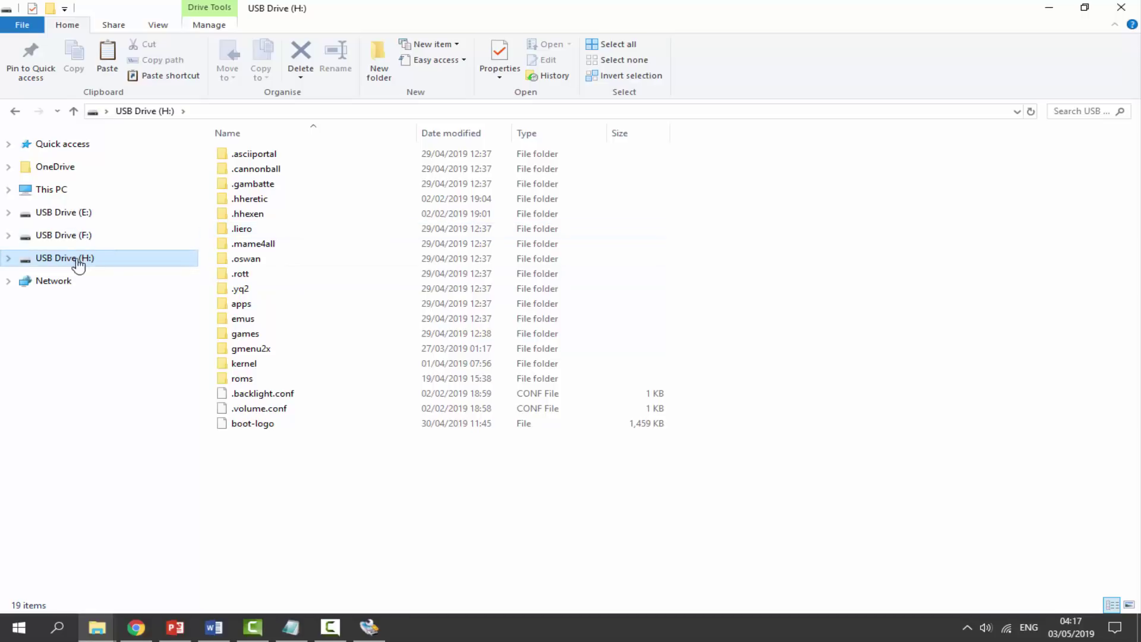
Step: Look through the roms folder and its GB subfolder on USB Drive (H:), and return to the drive's root
{"action": "double_click", "coordinate": [252, 378]}
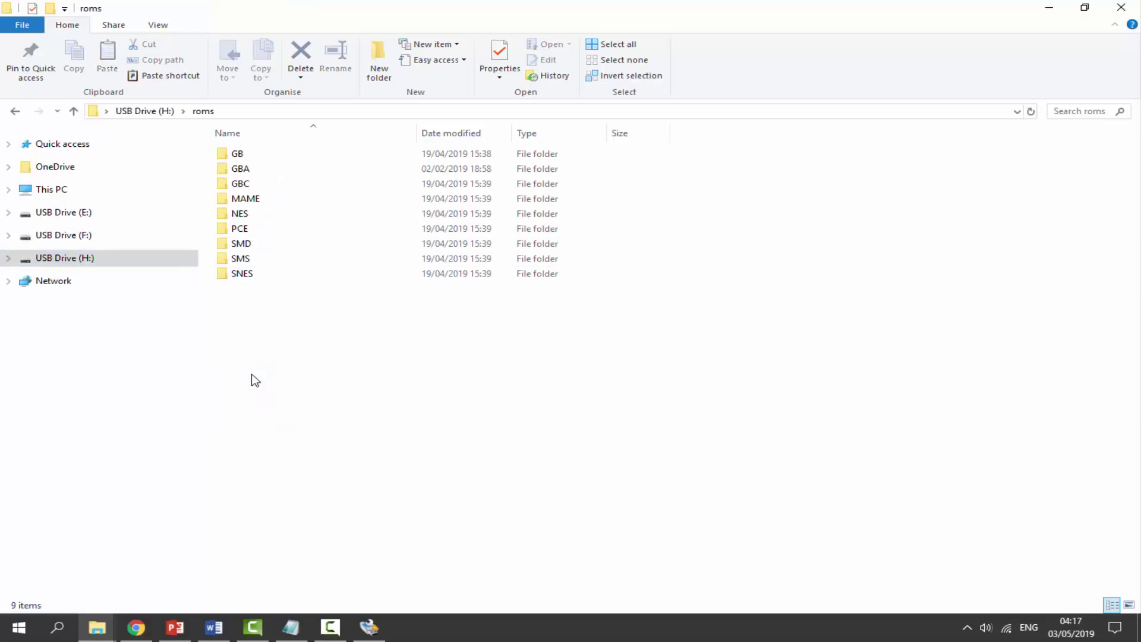
{"action": "double_click", "coordinate": [254, 155]}
{"action": "left_click", "coordinate": [7, 115]}
{"action": "left_click", "coordinate": [8, 115]}
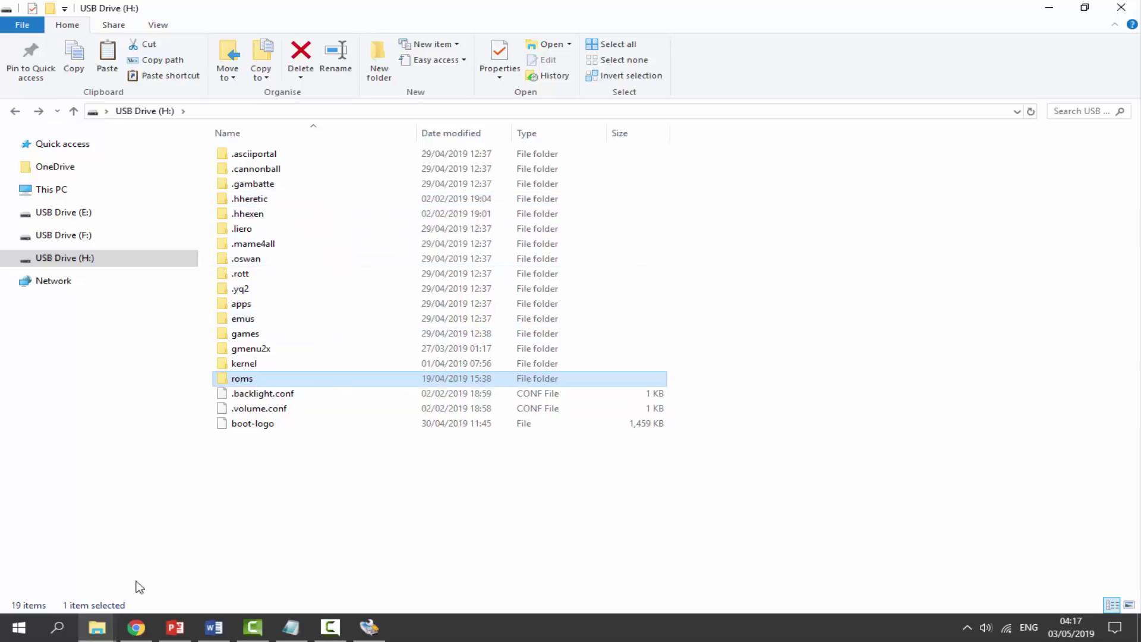
Step: Switch to the New folder (11) window and copy Pokemon Gold Version .gbc from its roms folder
{"action": "mouse_move", "coordinate": [100, 637]}
{"action": "left_click", "coordinate": [94, 563]}
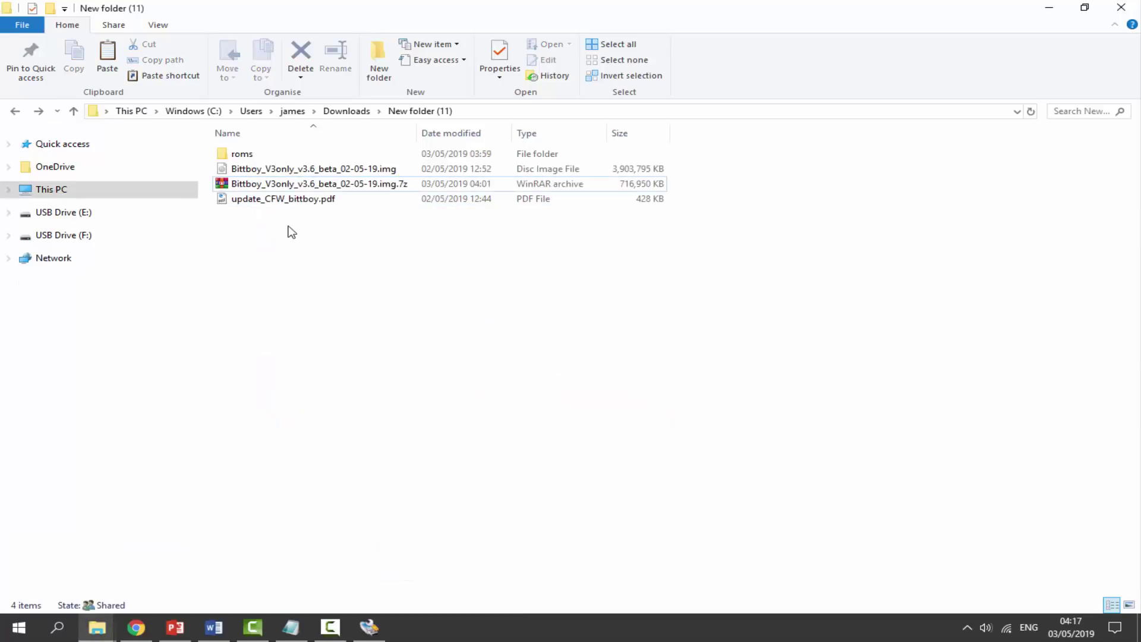
{"action": "double_click", "coordinate": [242, 154]}
{"action": "left_click", "coordinate": [266, 159]}
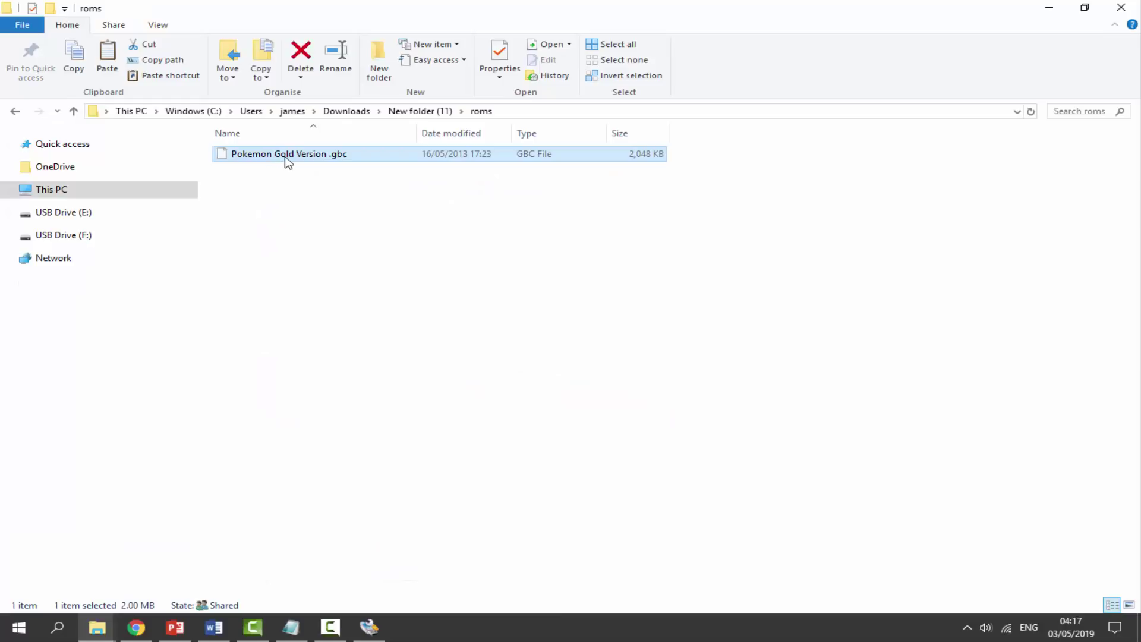
{"action": "right_click", "coordinate": [288, 157]}
{"action": "left_click", "coordinate": [326, 385]}
Step: Paste the copied ROM file into the roms\GBC folder on USB Drive (H:)
{"action": "mouse_move", "coordinate": [101, 633]}
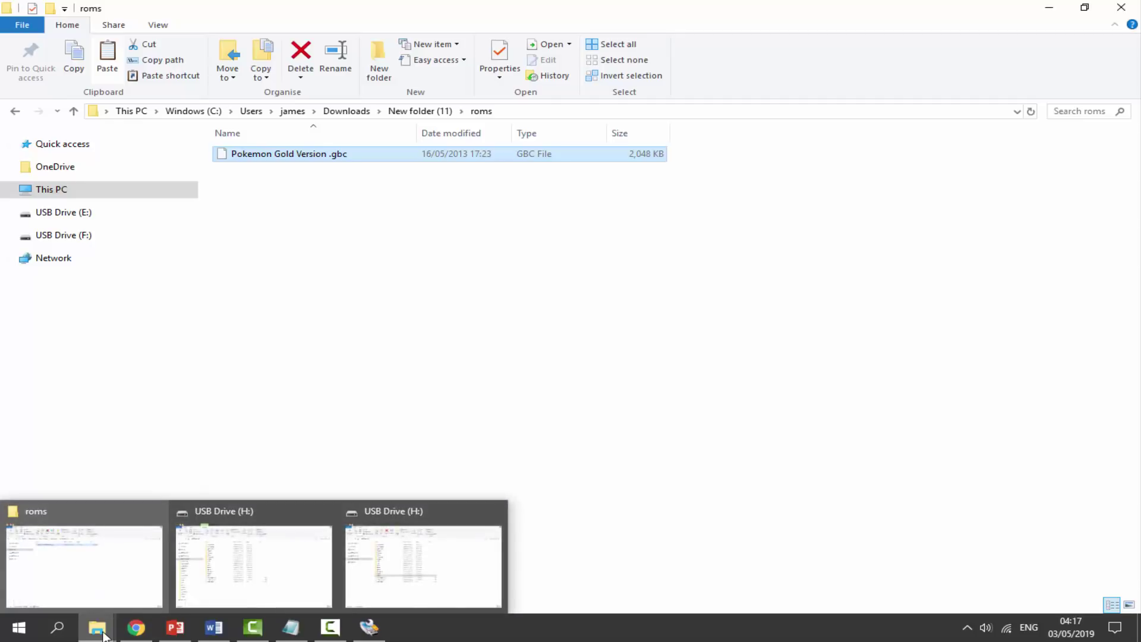
{"action": "left_click", "coordinate": [428, 557]}
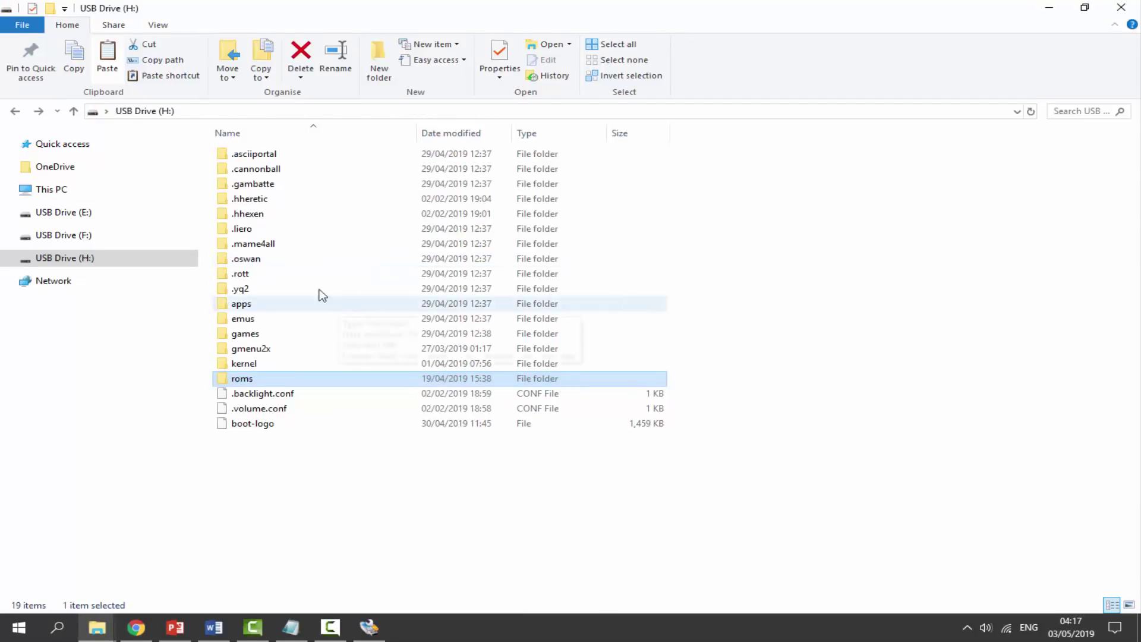
{"action": "double_click", "coordinate": [252, 379]}
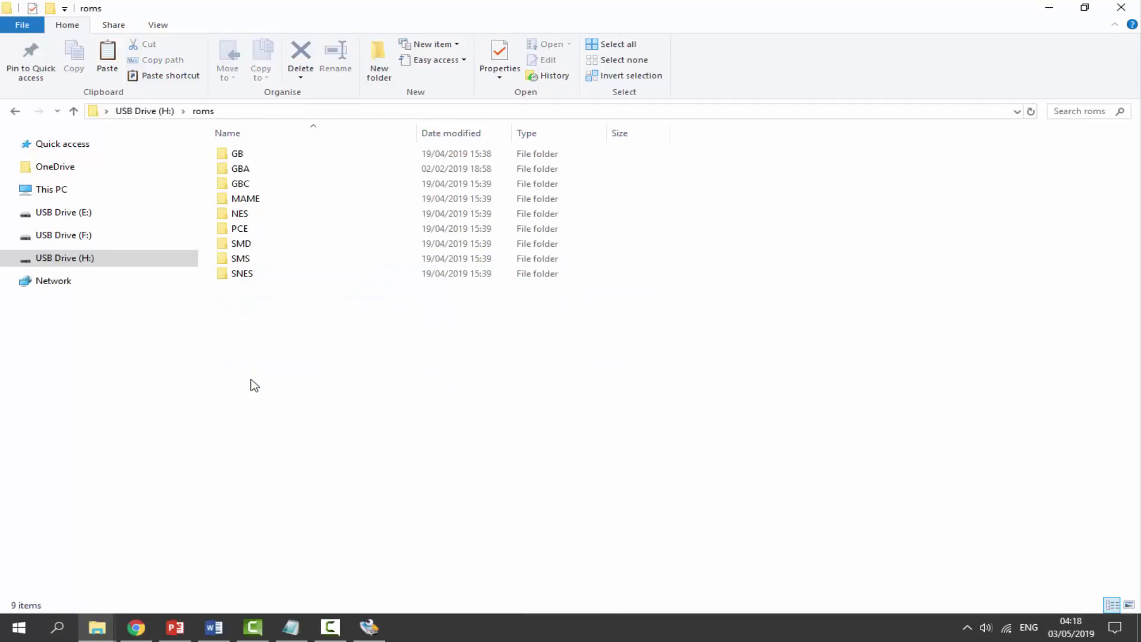
{"action": "double_click", "coordinate": [247, 183]}
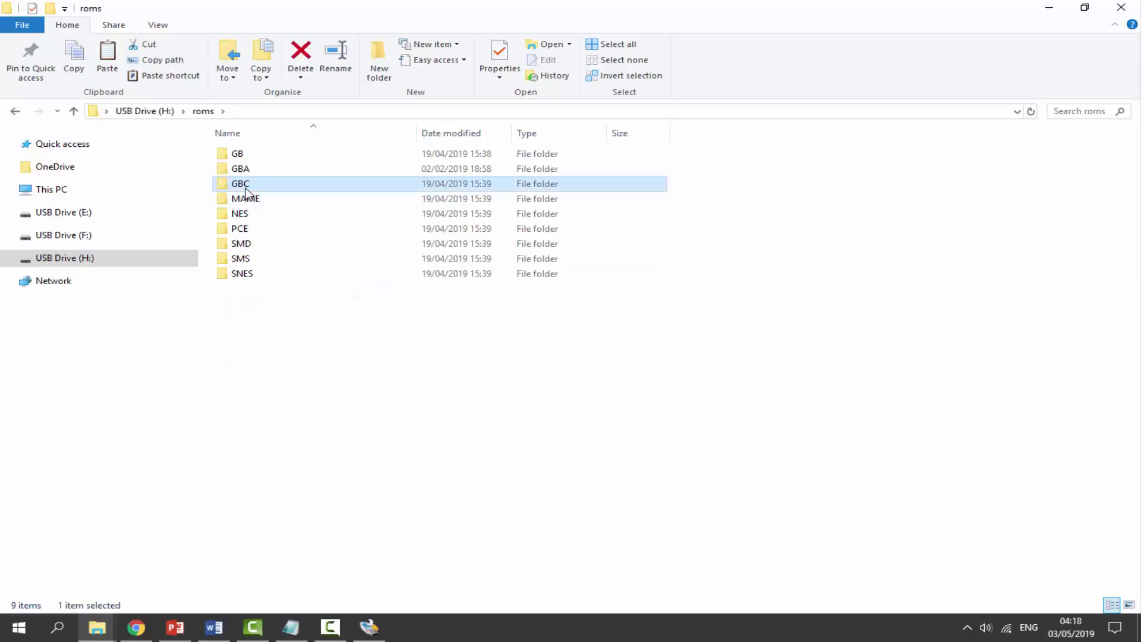
{"action": "right_click", "coordinate": [248, 191]}
{"action": "left_click", "coordinate": [284, 291]}
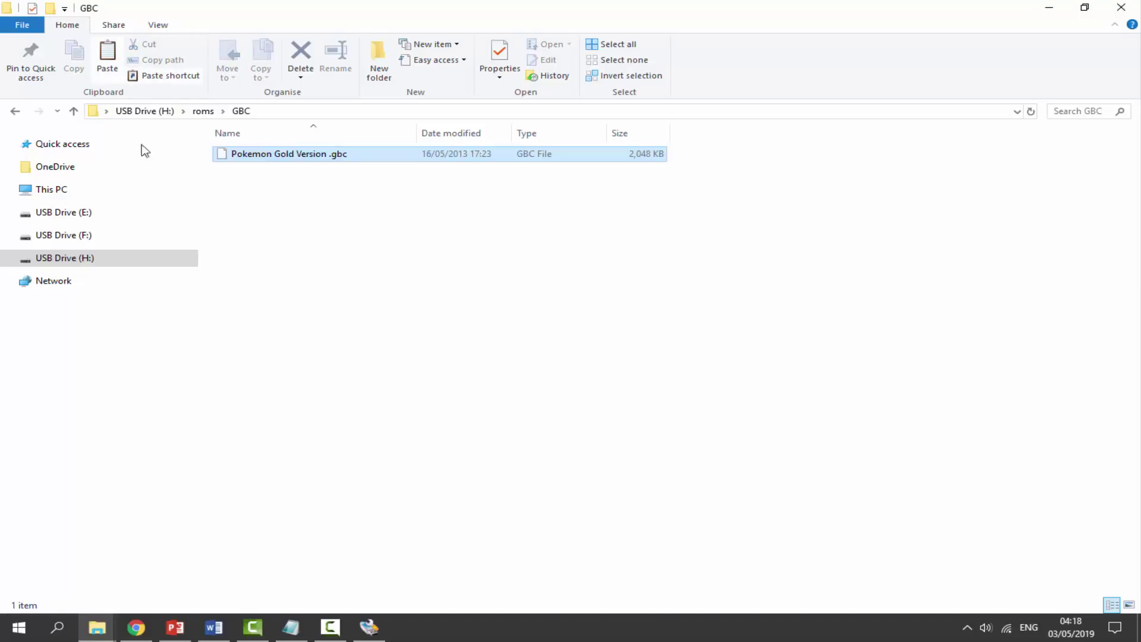
Step: Reopen the GBC folder from roms to check the pasted ROM, and leave it again
{"action": "left_click", "coordinate": [15, 112]}
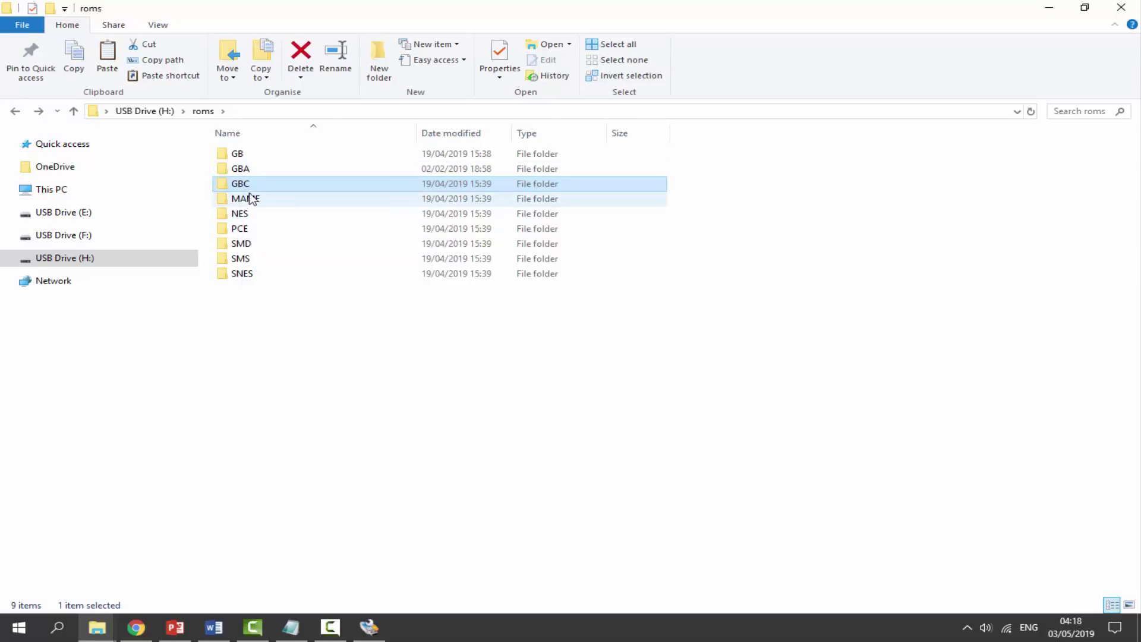
{"action": "double_click", "coordinate": [250, 186]}
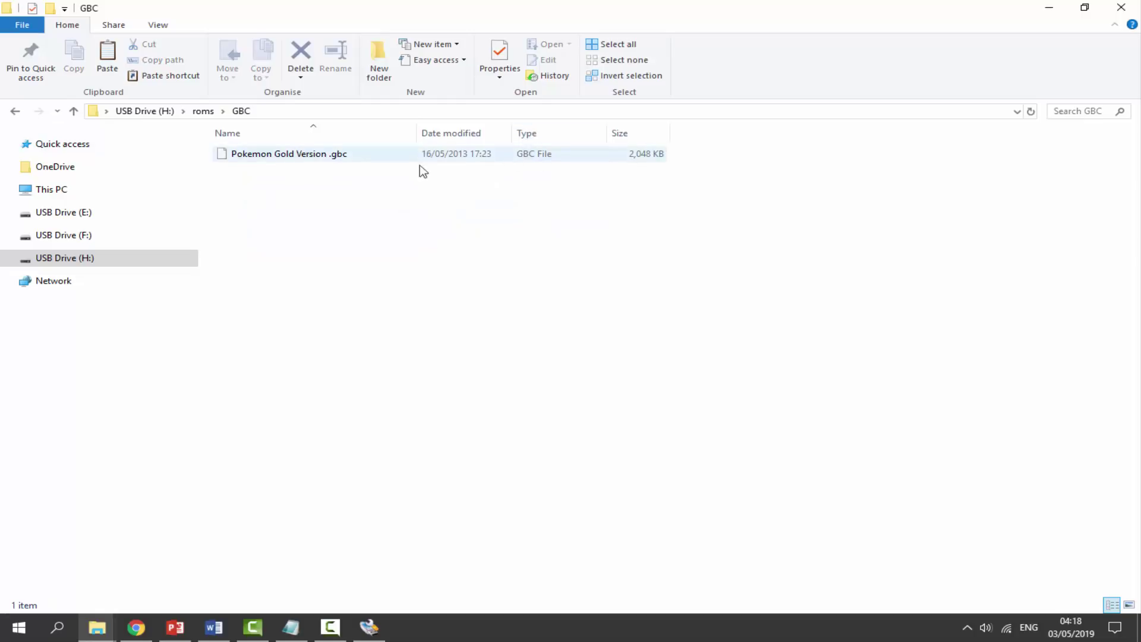
{"action": "left_click", "coordinate": [15, 112]}
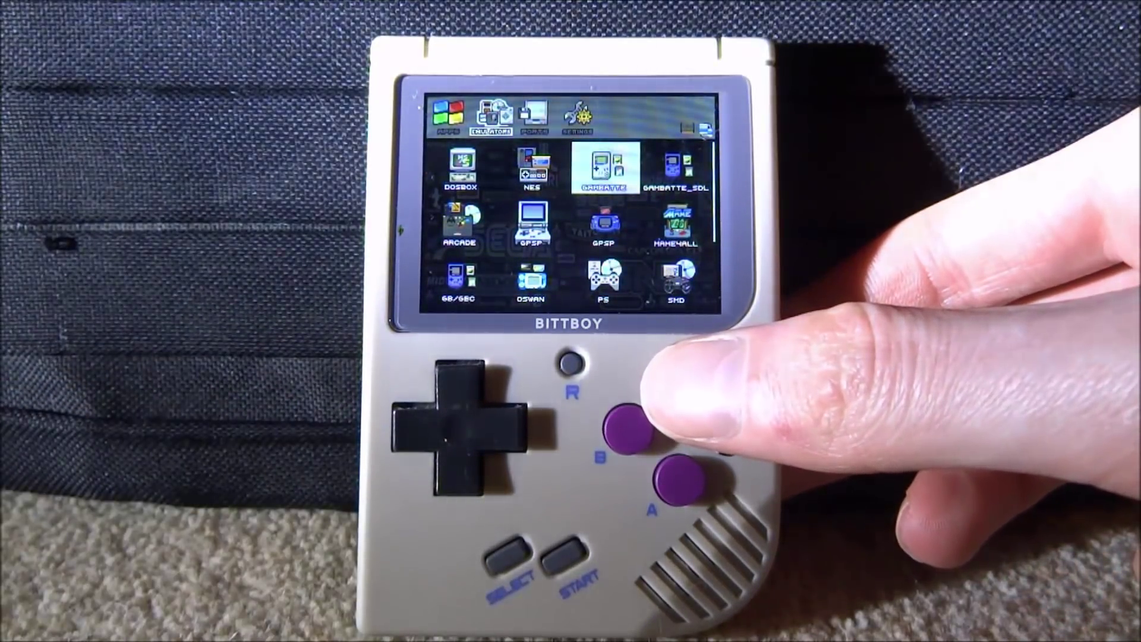
{"action": "key", "text": "Left"}
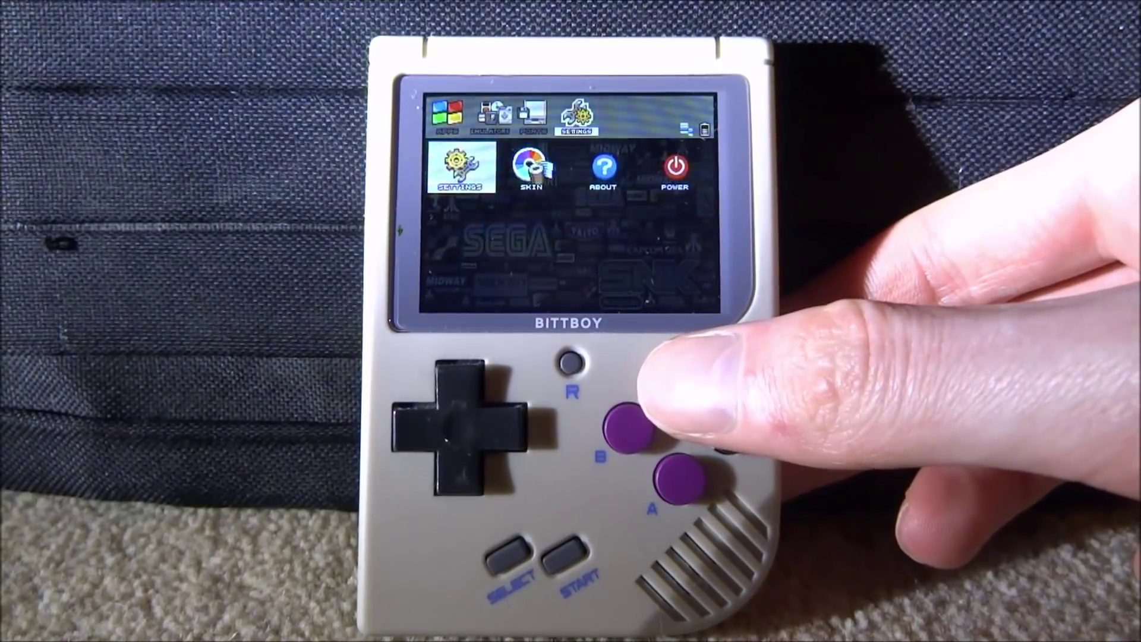
{"action": "key", "text": "Left"}
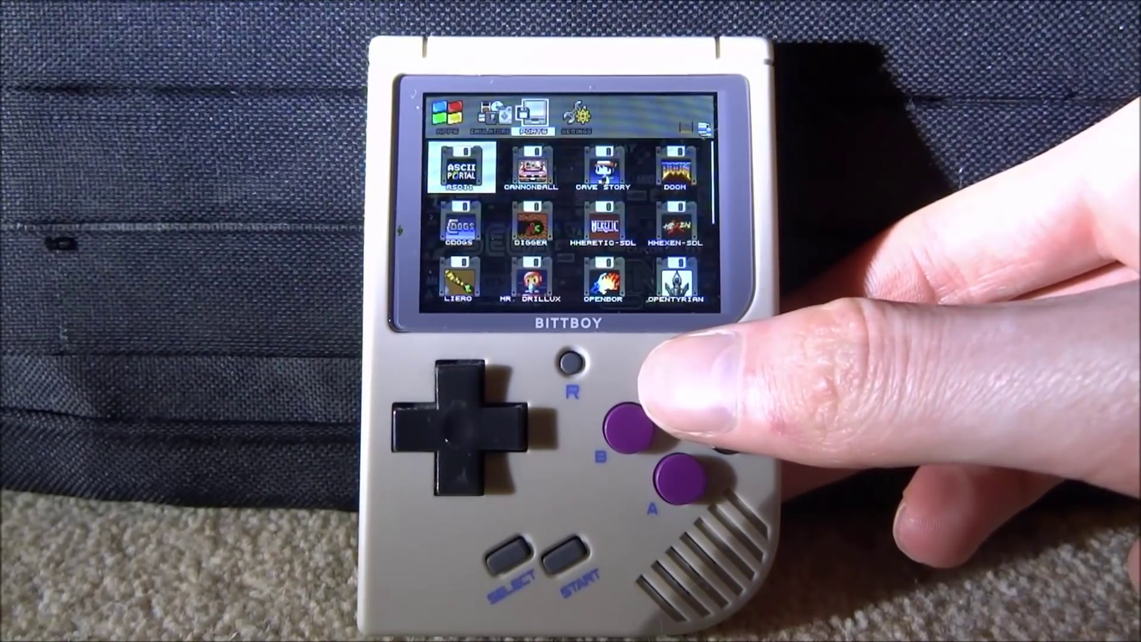
{"action": "key", "text": "Left"}
{"action": "key", "text": "Left"}
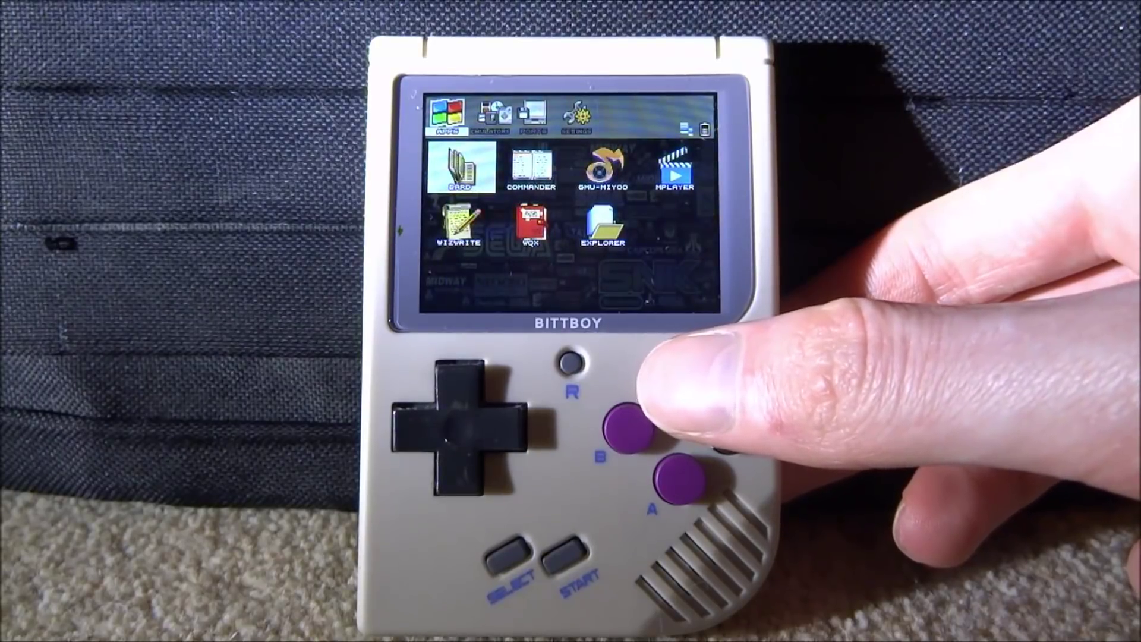
{"action": "key", "text": "Right"}
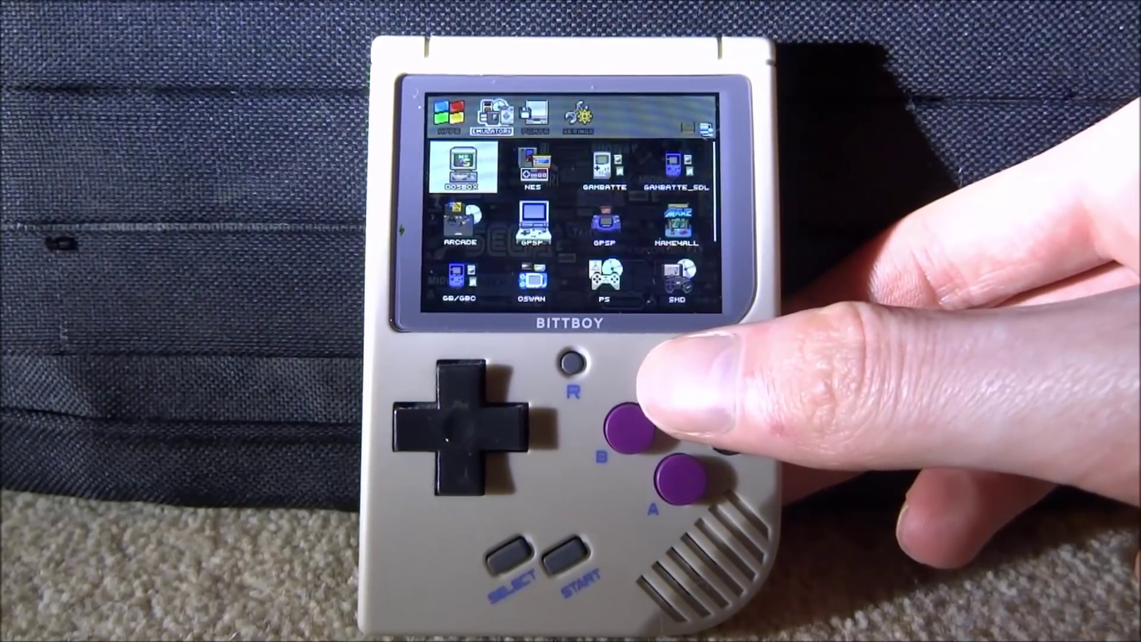
{"action": "key", "text": "Left"}
{"action": "key", "text": "Left"}
{"action": "key", "text": "Left"}
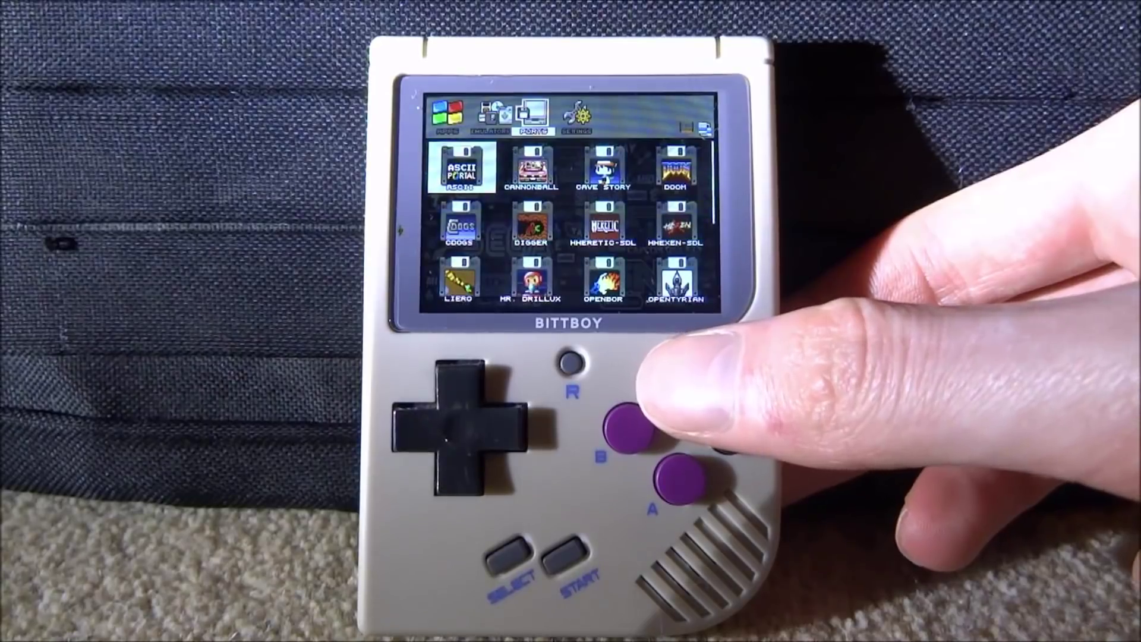